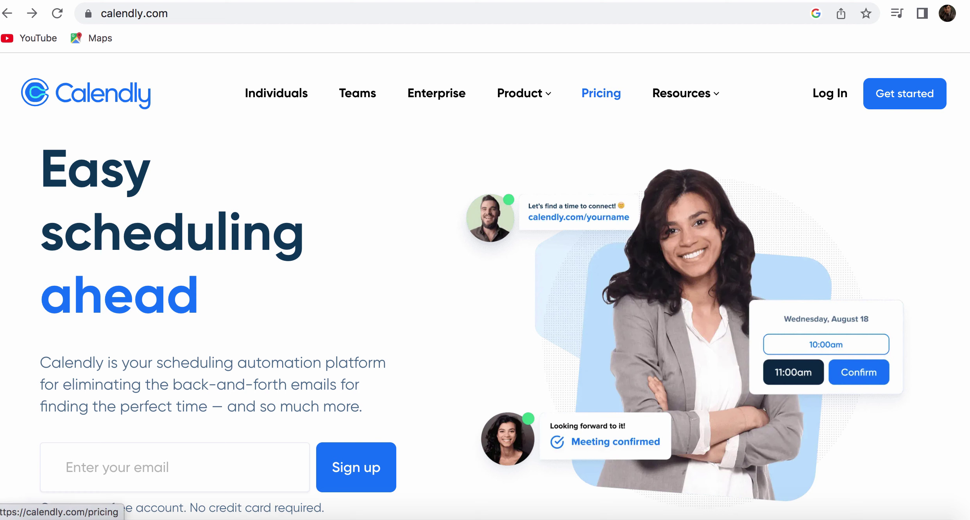
Open the Calendly pricing page and review the annual plans from Basic to Enterprise
{"action": "left_click", "coordinate": [601, 93]}
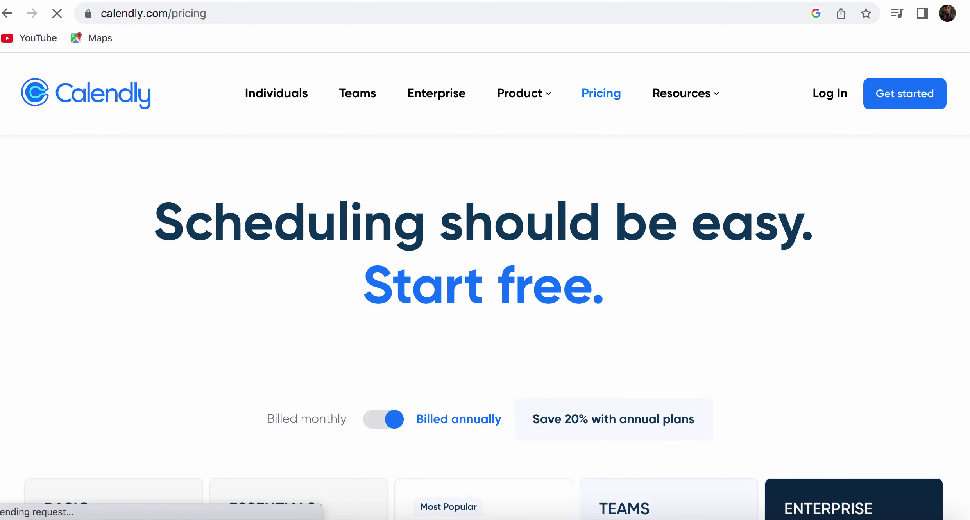
{"action": "scroll", "coordinate": [484, 297], "scroll_direction": "down", "scroll_amount": 9}
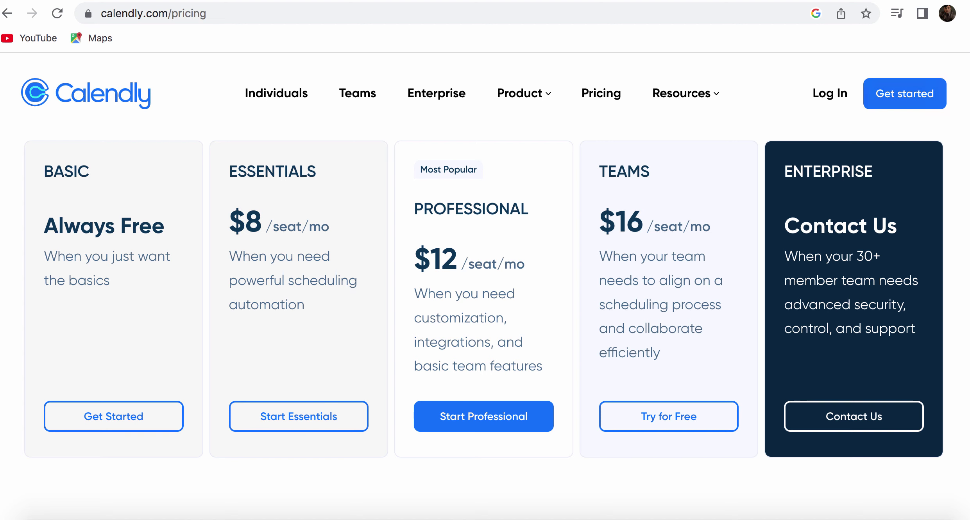
{"action": "scroll", "coordinate": [485, 286], "scroll_direction": "up", "scroll_amount": 5}
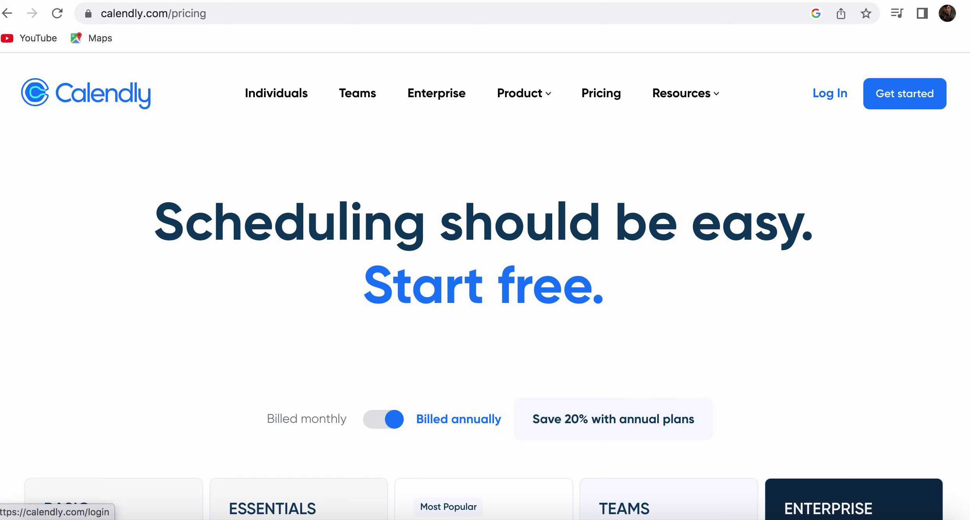
Log in to the account and copy the booking link of the existing 30-minute strategy session event
{"action": "left_click", "coordinate": [830, 94]}
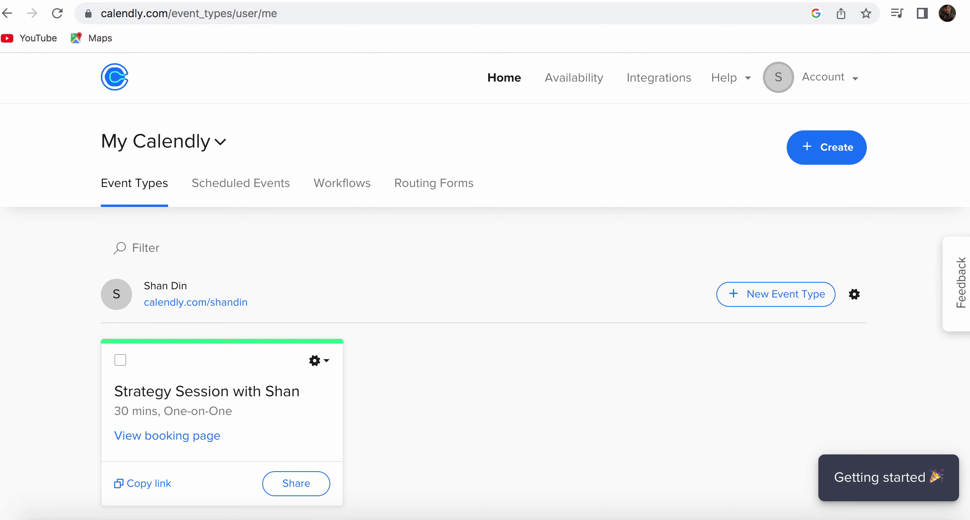
{"action": "scroll", "coordinate": [485, 273], "scroll_direction": "down", "scroll_amount": 2}
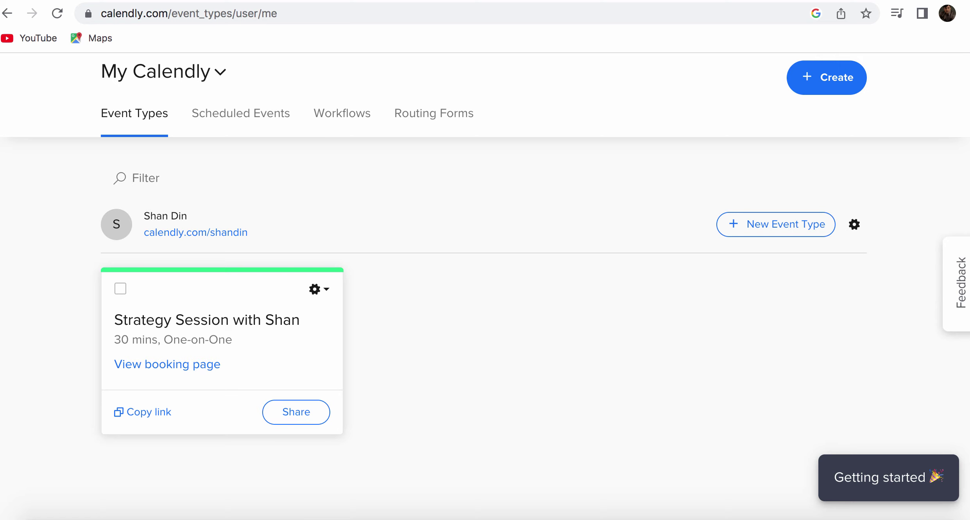
{"action": "left_click", "coordinate": [145, 412]}
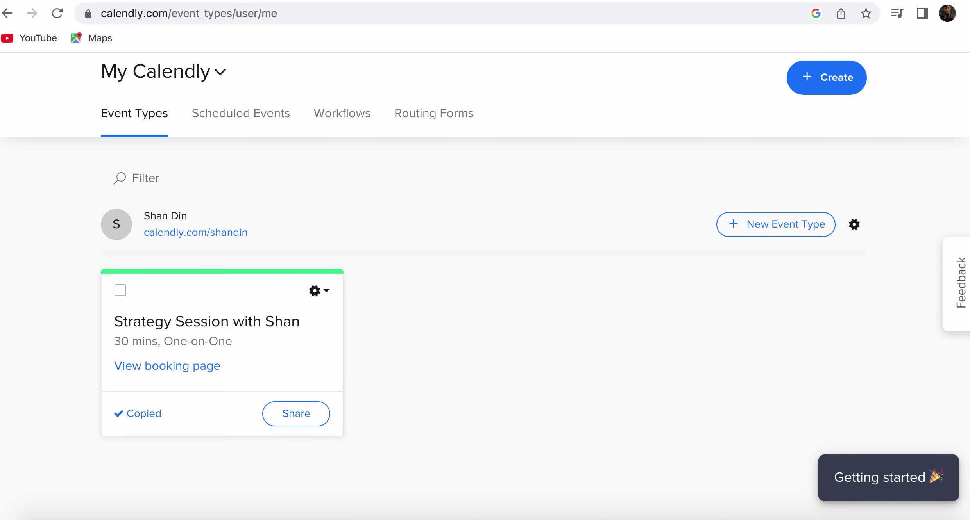
Open the copied strategy session booking link in a new browser tab
{"action": "key", "text": "ctrl+t"}
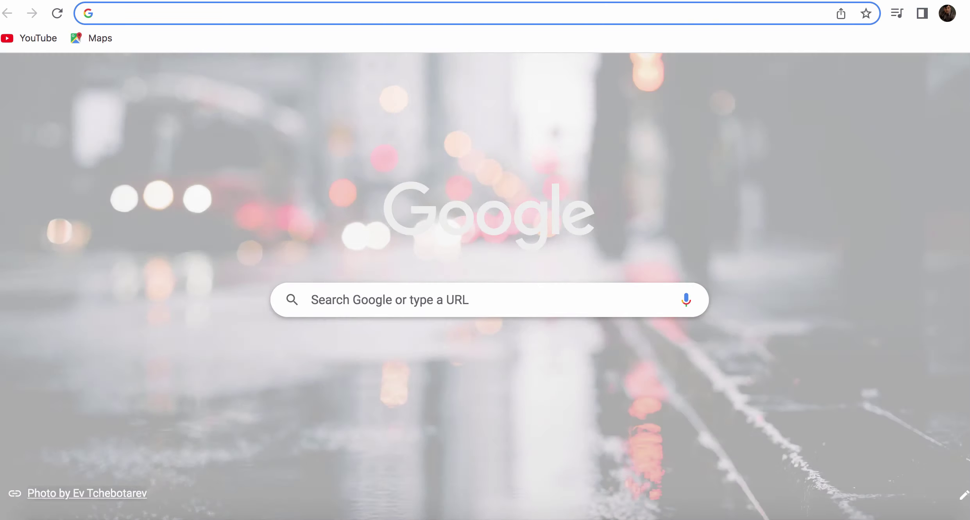
{"action": "type", "text": "https://calendly.com/shandin/strategy-session-with-shan"}
{"action": "key", "text": "Return"}
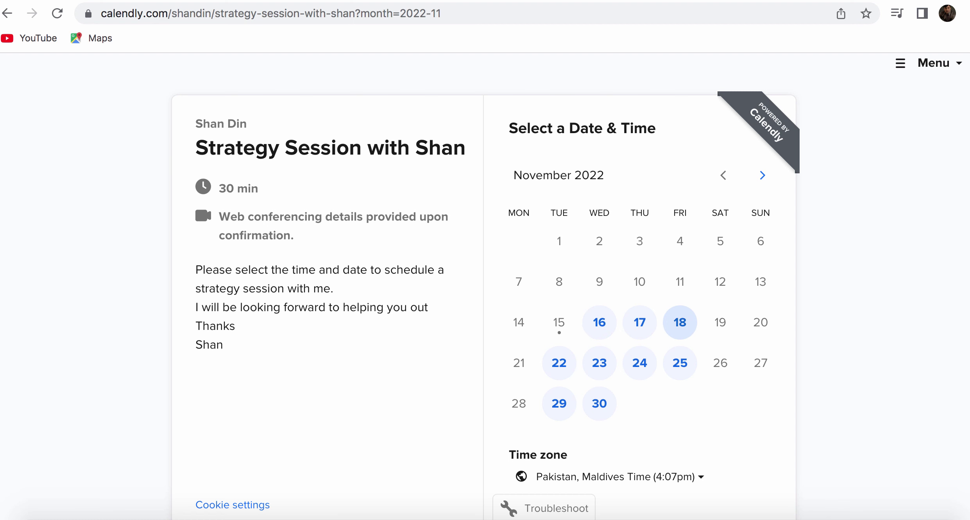
Choose Friday, November 18 at 6:30pm on the booking page and confirm the time slot
{"action": "left_click", "coordinate": [680, 322]}
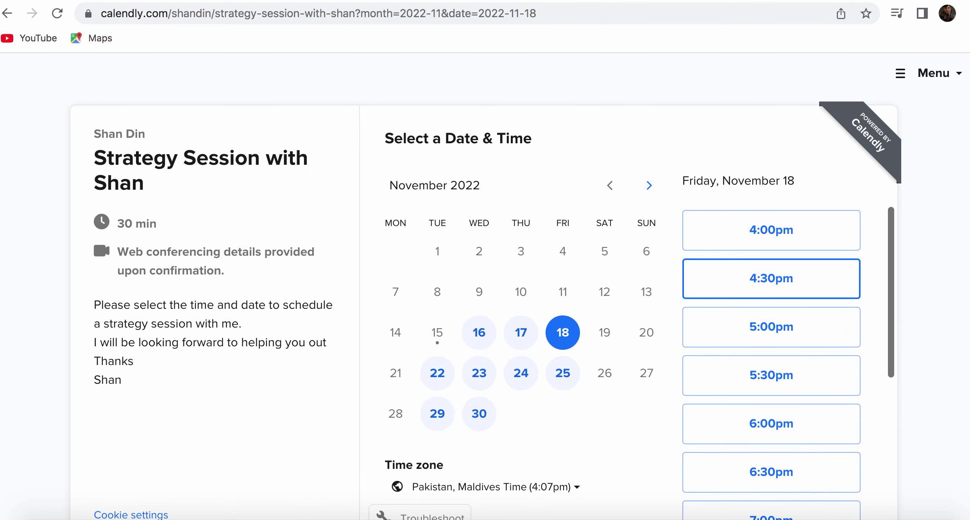
{"action": "scroll", "coordinate": [771, 406], "scroll_direction": "down", "scroll_amount": 1}
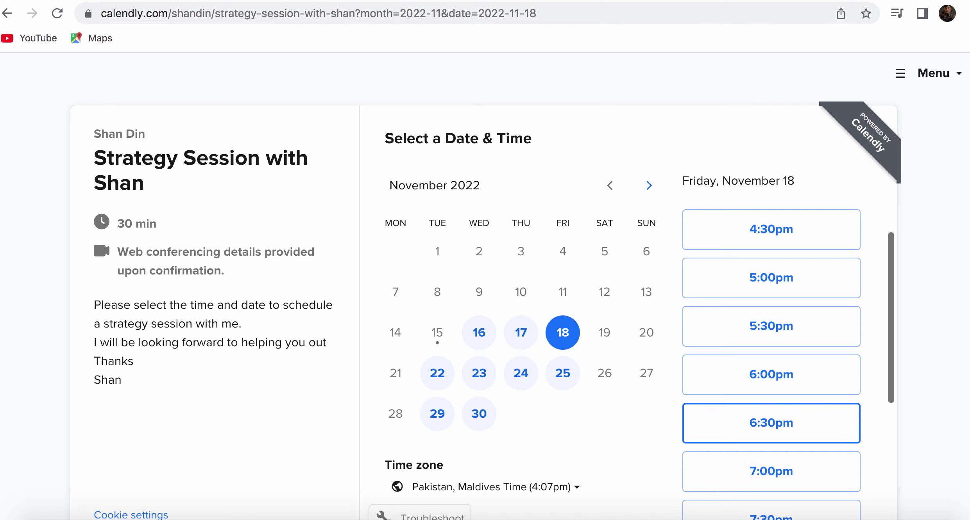
{"action": "left_click", "coordinate": [771, 423]}
{"action": "left_click", "coordinate": [817, 423]}
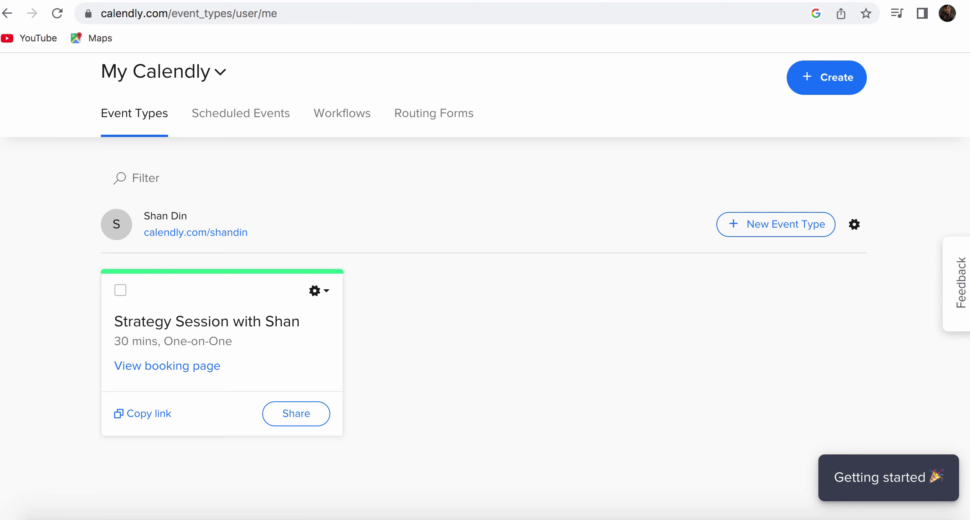
Start creating a new One-on-One event type from the account's event types page
{"action": "scroll", "coordinate": [485, 273], "scroll_direction": "up", "scroll_amount": 2}
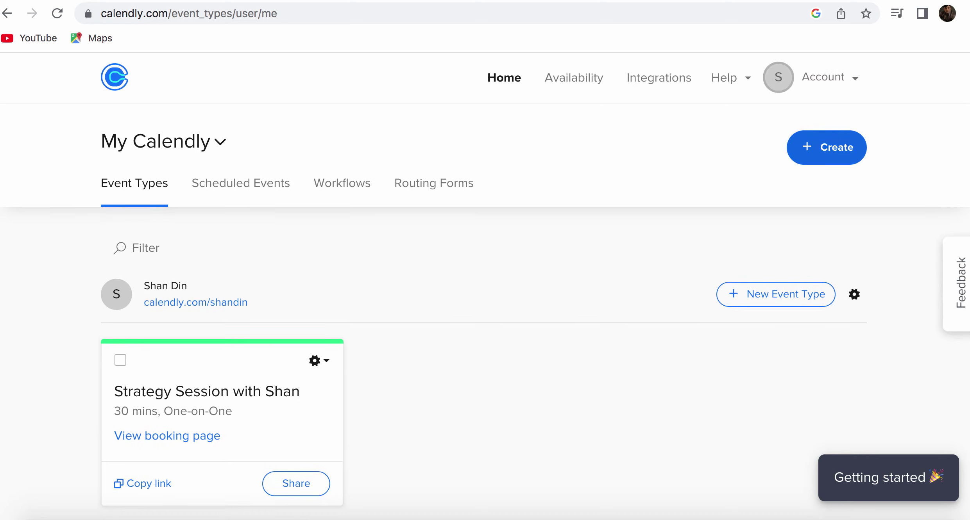
{"action": "left_click", "coordinate": [826, 147]}
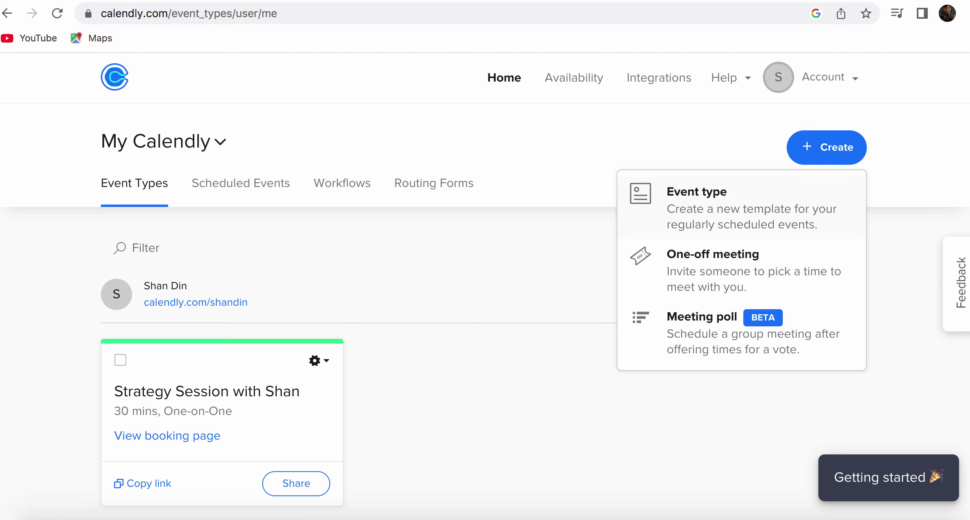
{"action": "left_click", "coordinate": [738, 207]}
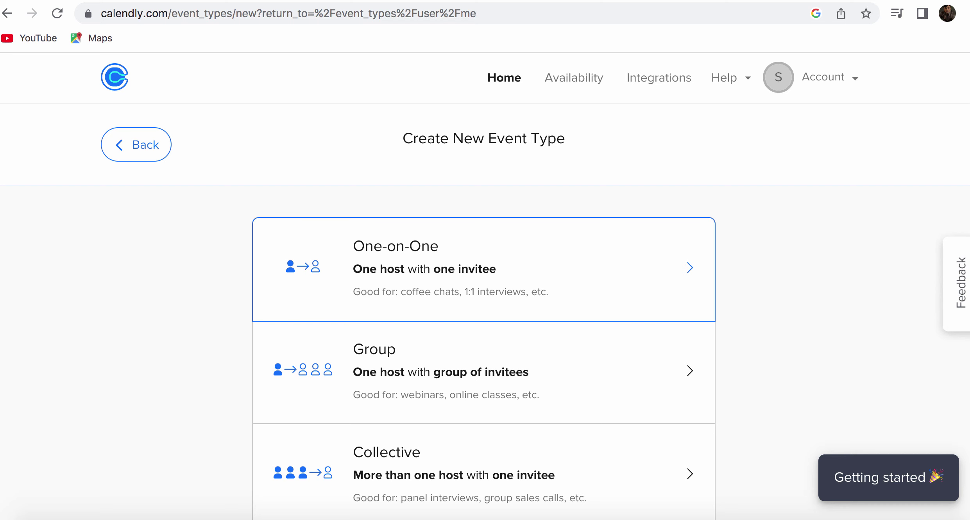
{"action": "left_click", "coordinate": [484, 269]}
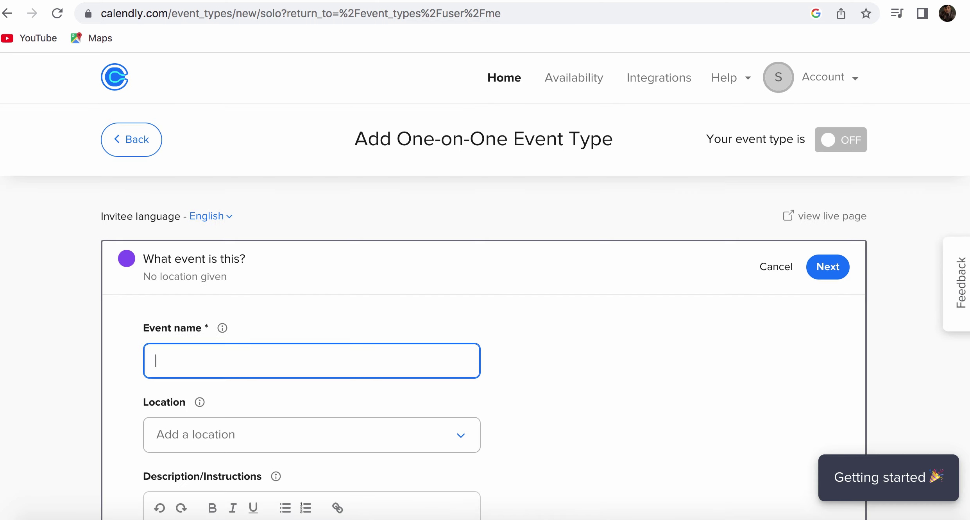
Name the event "Strategy Session With" plus the host's first name and "| New Updated |", and set its location to Zoom
{"action": "scroll", "coordinate": [485, 274], "scroll_direction": "down", "scroll_amount": 3}
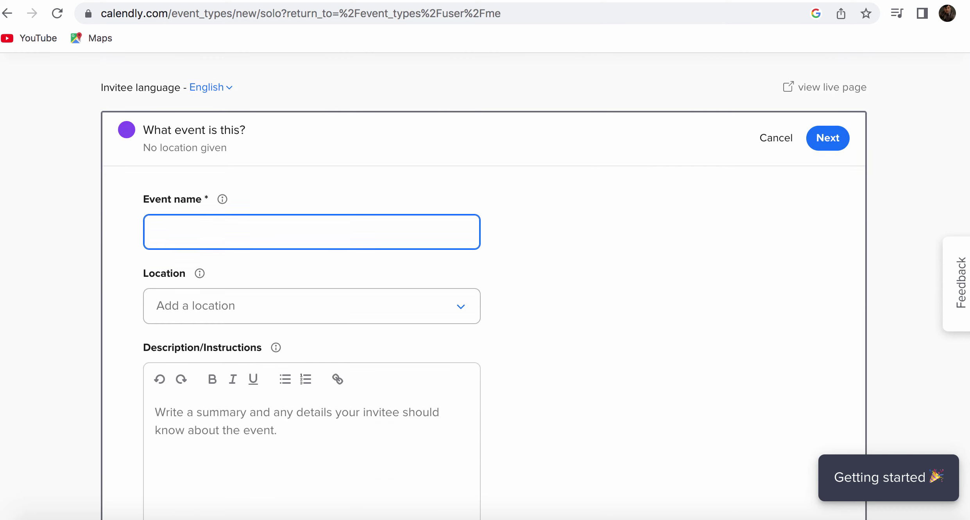
{"action": "type", "text": "Strategy Session With Shan | New Updated |"}
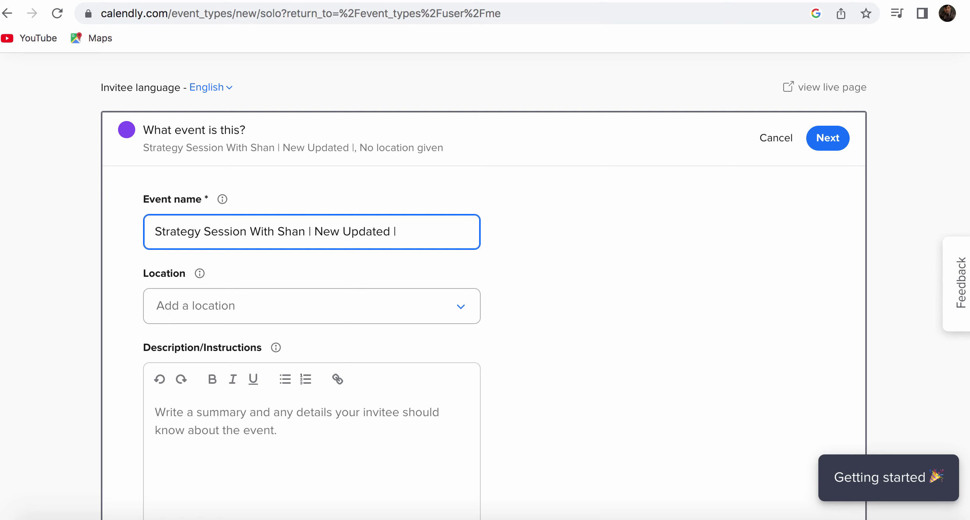
{"action": "scroll", "coordinate": [483, 287], "scroll_direction": "down", "scroll_amount": 3}
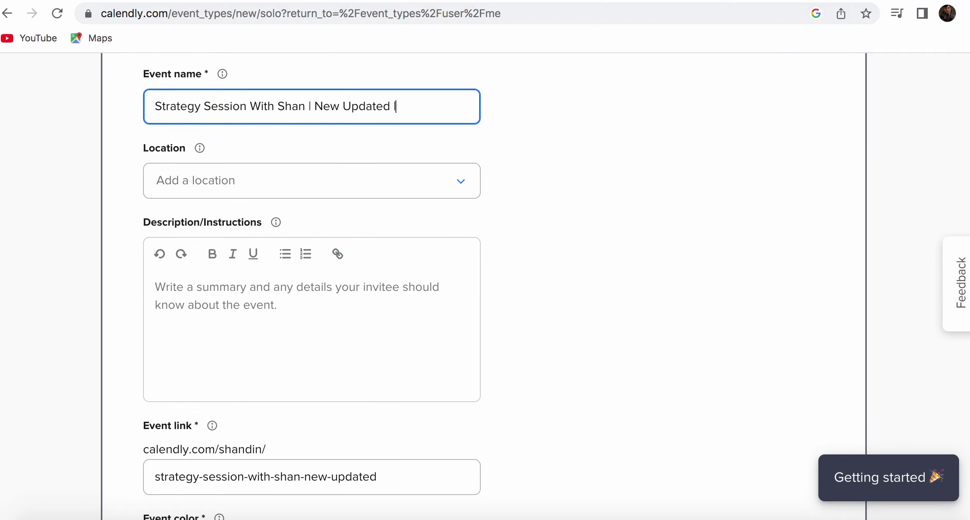
{"action": "left_click", "coordinate": [312, 180]}
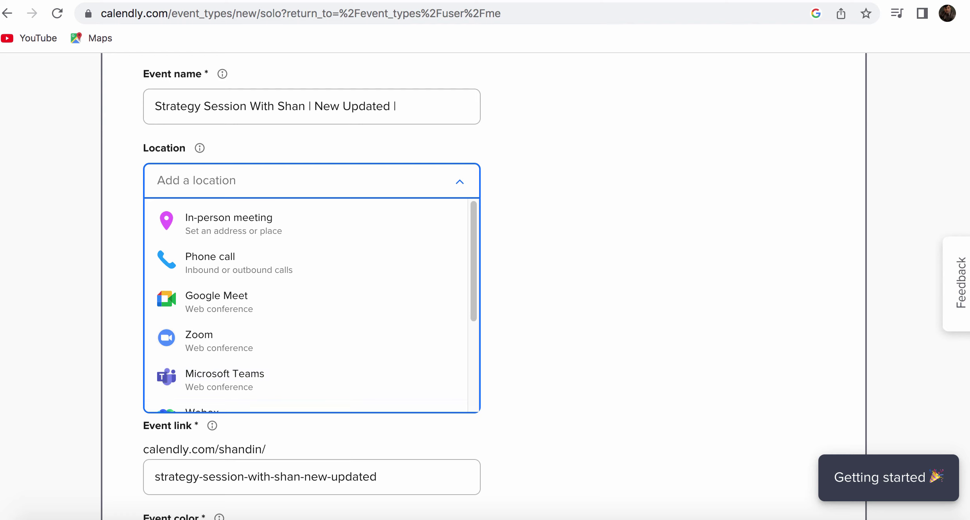
{"action": "scroll", "coordinate": [473, 262], "scroll_direction": "down", "scroll_amount": 3}
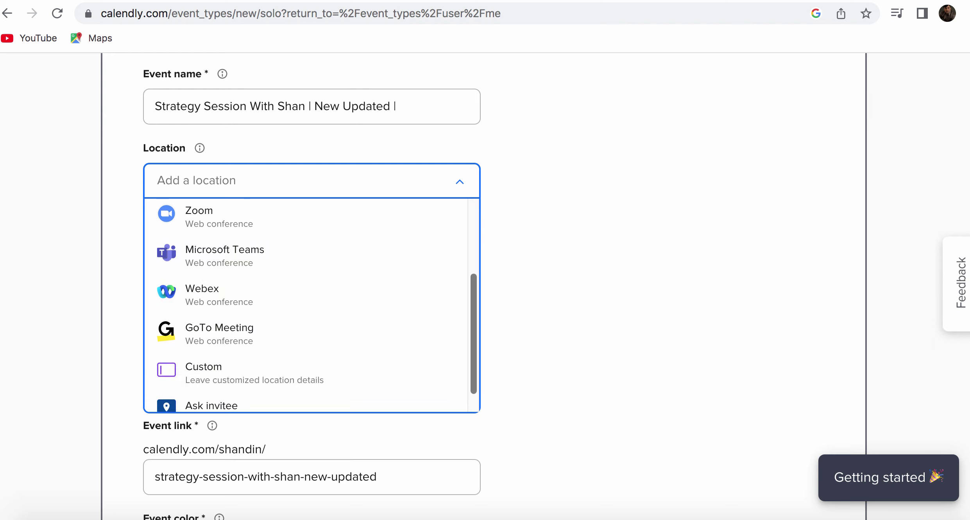
{"action": "scroll", "coordinate": [317, 309], "scroll_direction": "down", "scroll_amount": 1}
{"action": "scroll", "coordinate": [308, 305], "scroll_direction": "up", "scroll_amount": 4}
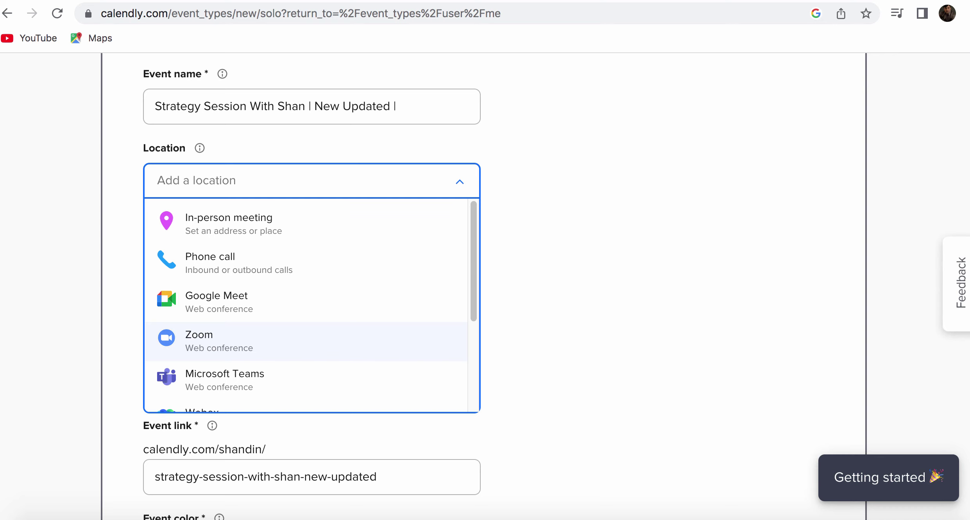
{"action": "key", "text": "Return"}
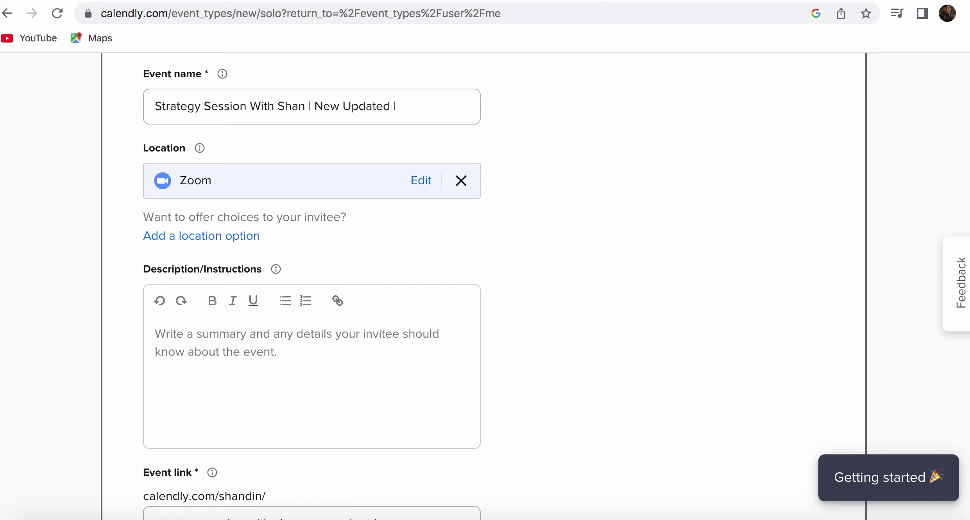
Enter a description asking invitees to select the time and date for a strategy session, signed by the host, and continue to the booking settings
{"action": "type", "text": "Please select the time and date to schedule a strategy session with me. I will be looking forward to helping you out Thanks Shan"}
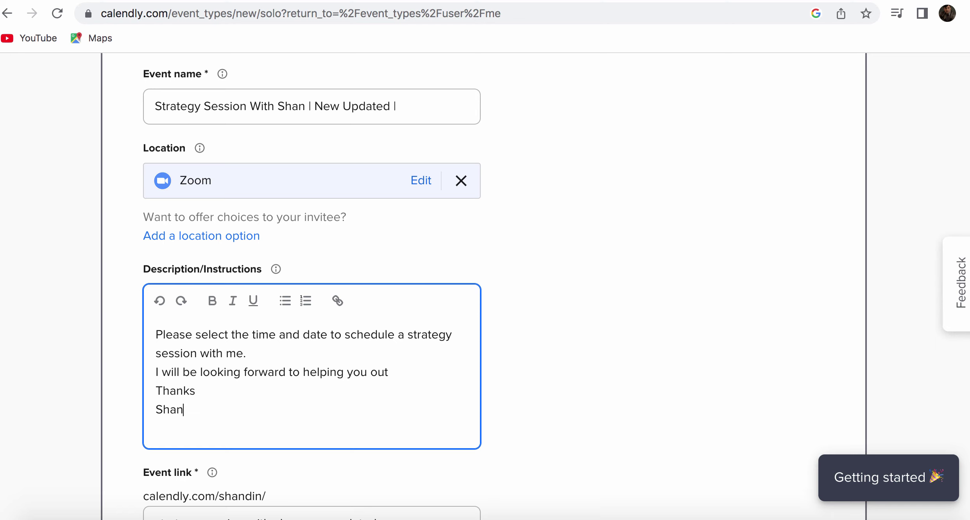
{"action": "scroll", "coordinate": [484, 285], "scroll_direction": "down", "scroll_amount": 2}
{"action": "scroll", "coordinate": [484, 286], "scroll_direction": "down", "scroll_amount": 2}
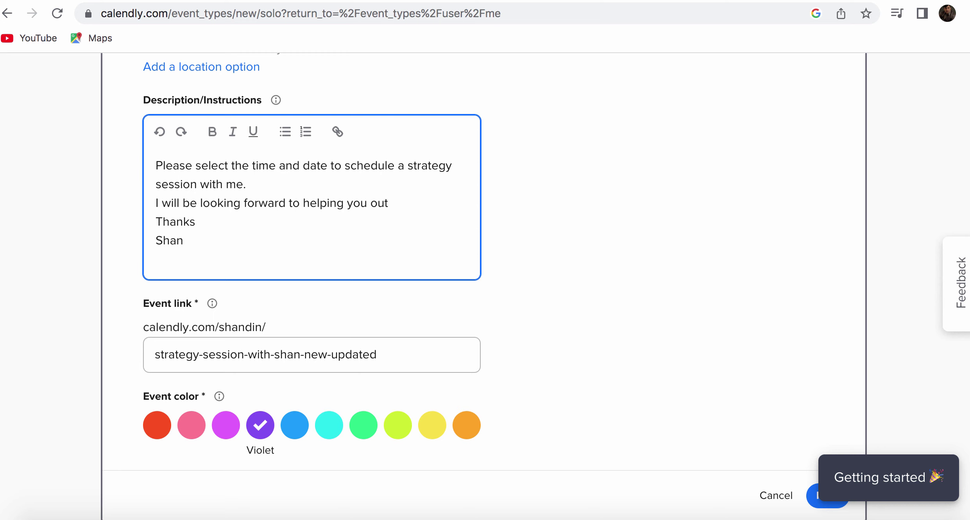
{"action": "scroll", "coordinate": [484, 285], "scroll_direction": "up", "scroll_amount": 10}
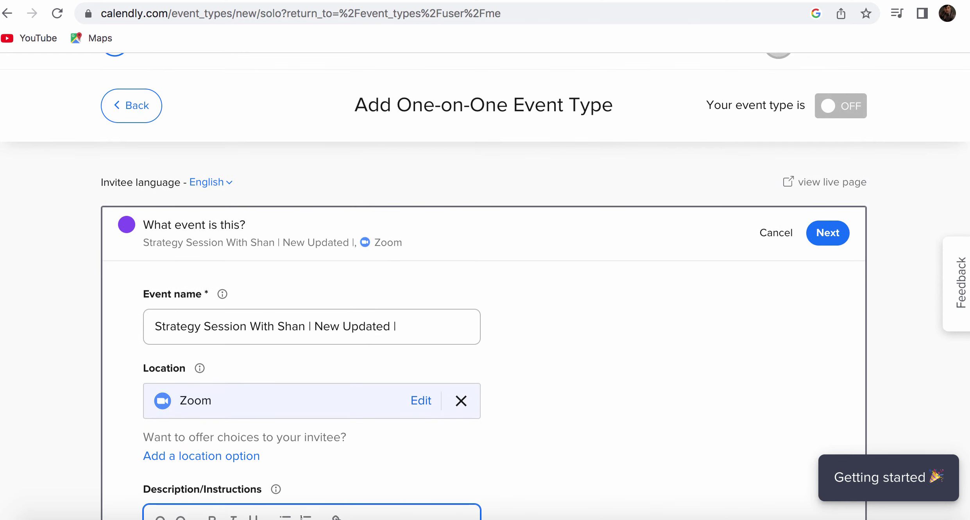
{"action": "scroll", "coordinate": [485, 285], "scroll_direction": "down", "scroll_amount": 10}
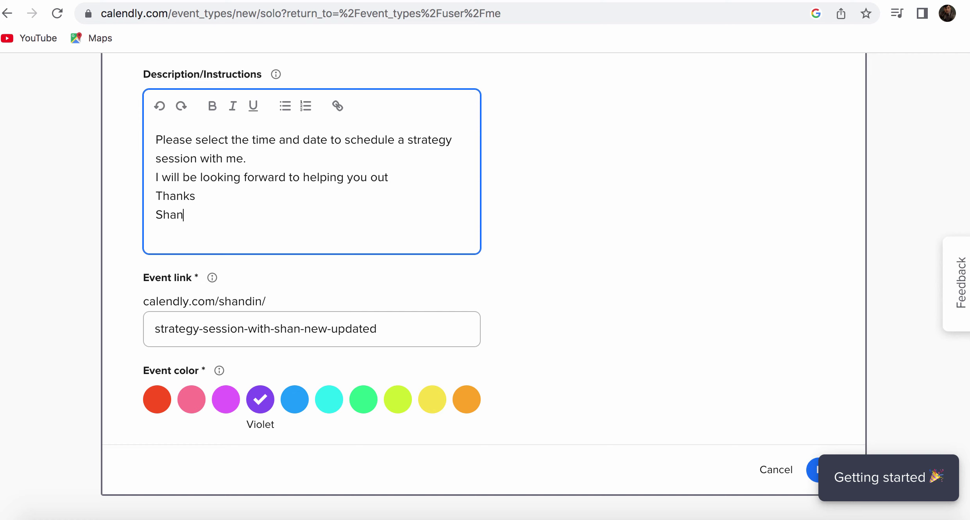
{"action": "scroll", "coordinate": [484, 274], "scroll_direction": "down", "scroll_amount": 3}
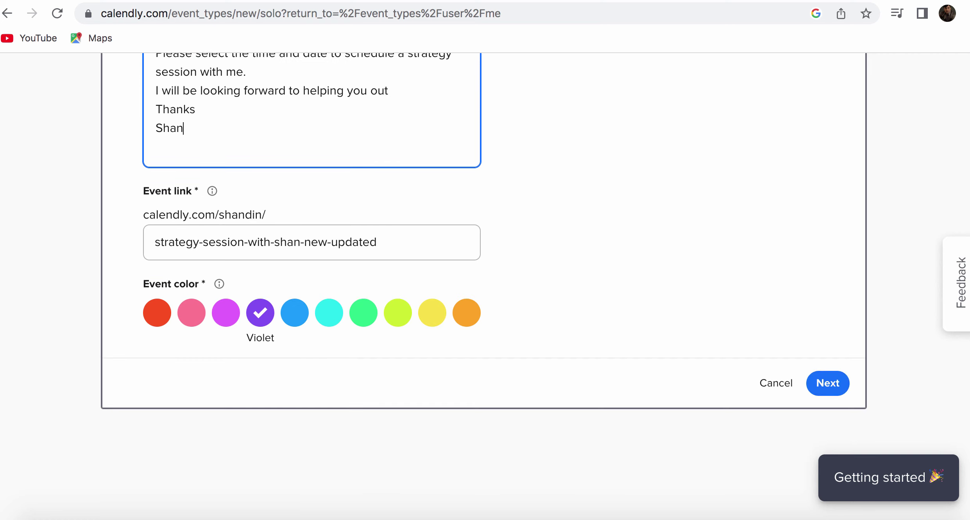
{"action": "left_click", "coordinate": [827, 383]}
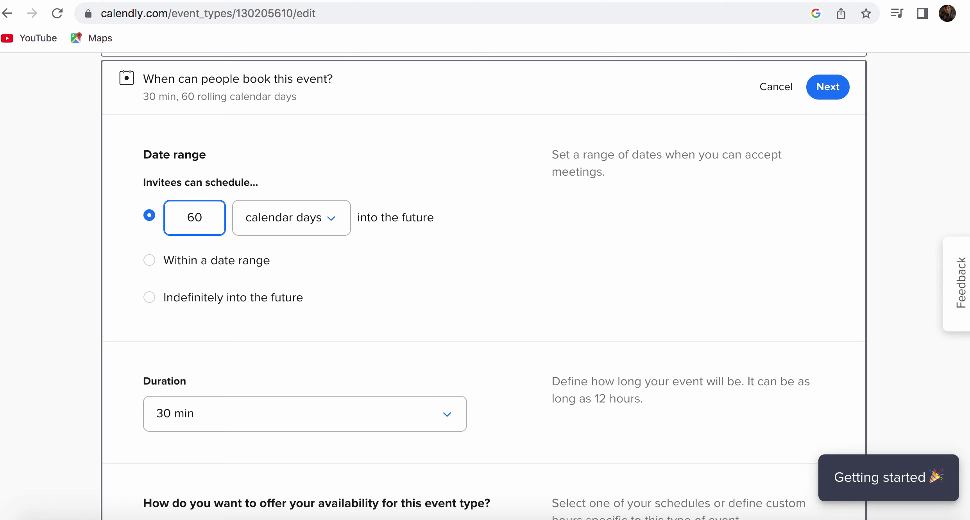
Set the date range so invitees can schedule 30 calendar days into the future
{"action": "key", "text": "BackSpace"}
{"action": "key", "text": "BackSpace"}
{"action": "type", "text": "30"}
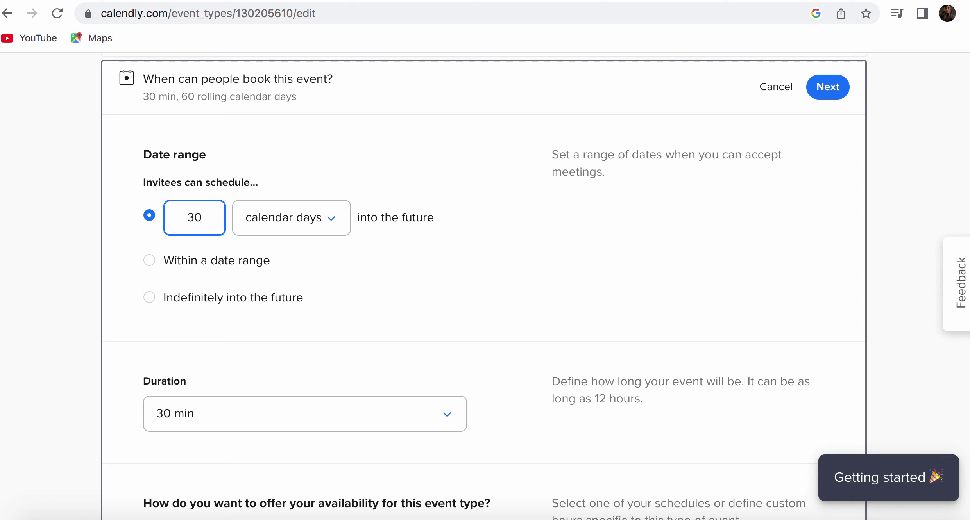
{"action": "key", "text": "Tab"}
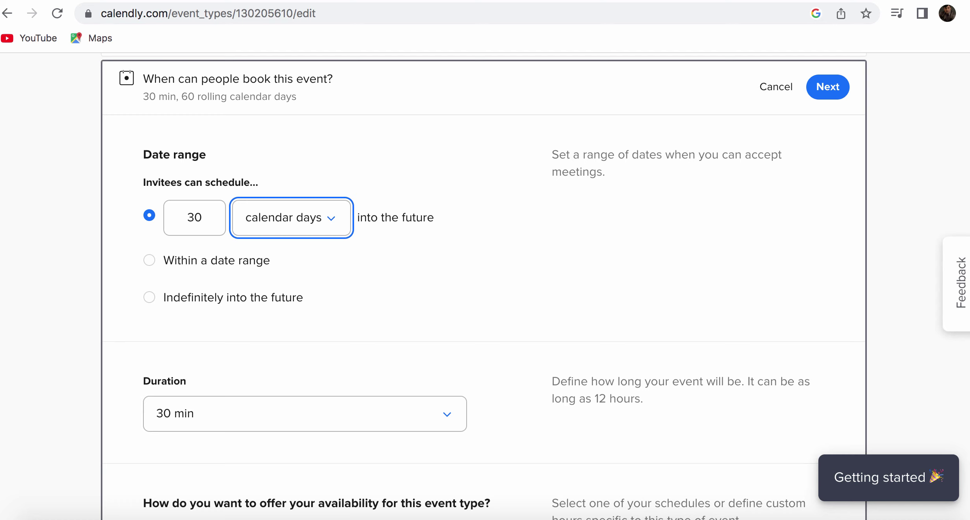
Let invitees schedule indefinitely into the future and choose 30 min as the event duration
{"action": "left_click", "coordinate": [149, 297]}
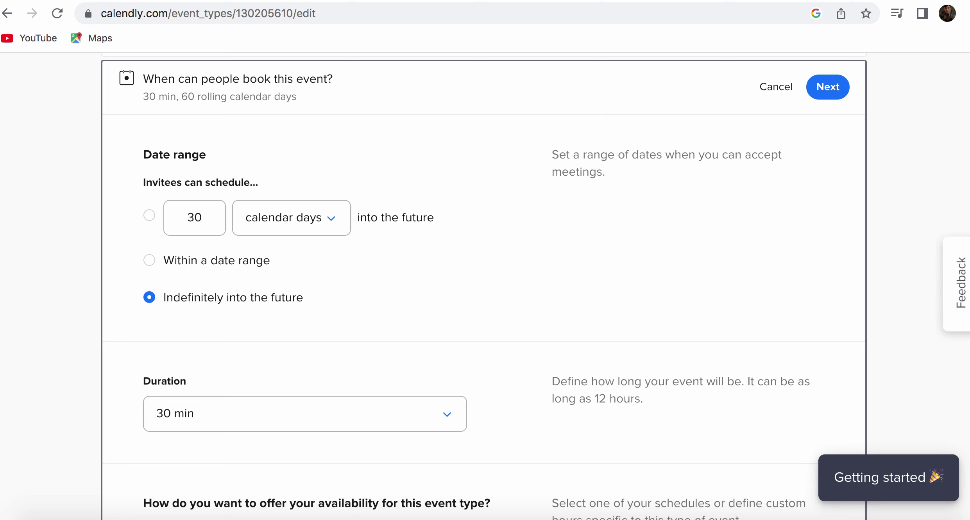
{"action": "scroll", "coordinate": [483, 286], "scroll_direction": "down", "scroll_amount": 7}
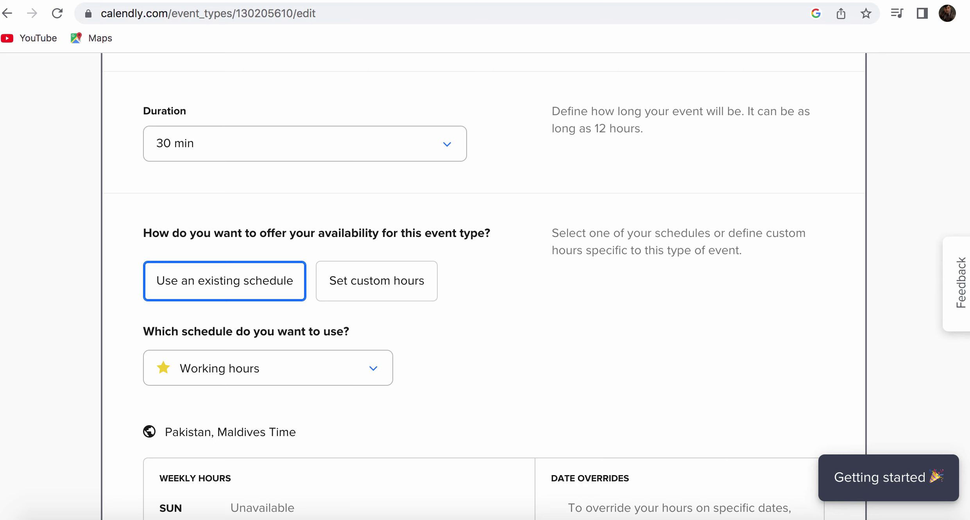
{"action": "key", "text": "space"}
{"action": "key", "text": "Down"}
{"action": "key", "text": "Down"}
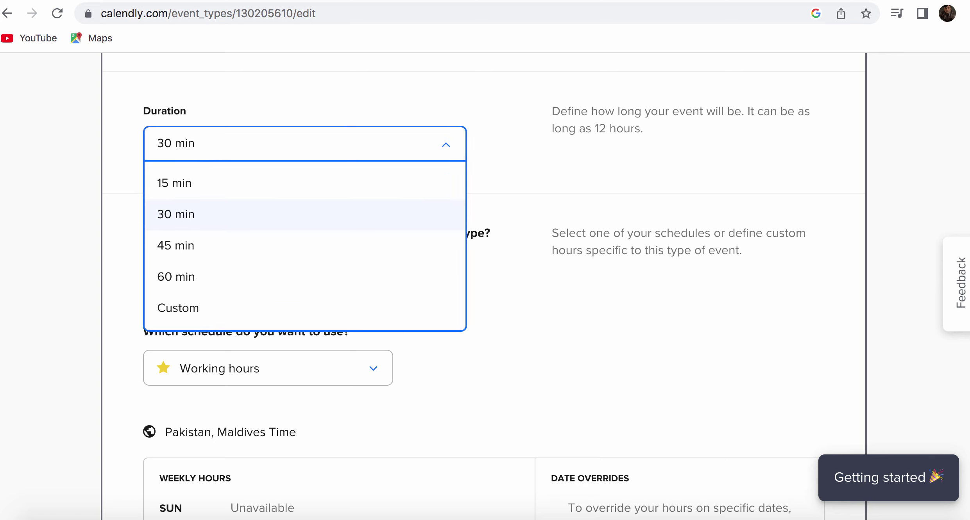
{"action": "key", "text": "Down"}
{"action": "key", "text": "Up"}
{"action": "key", "text": "Return"}
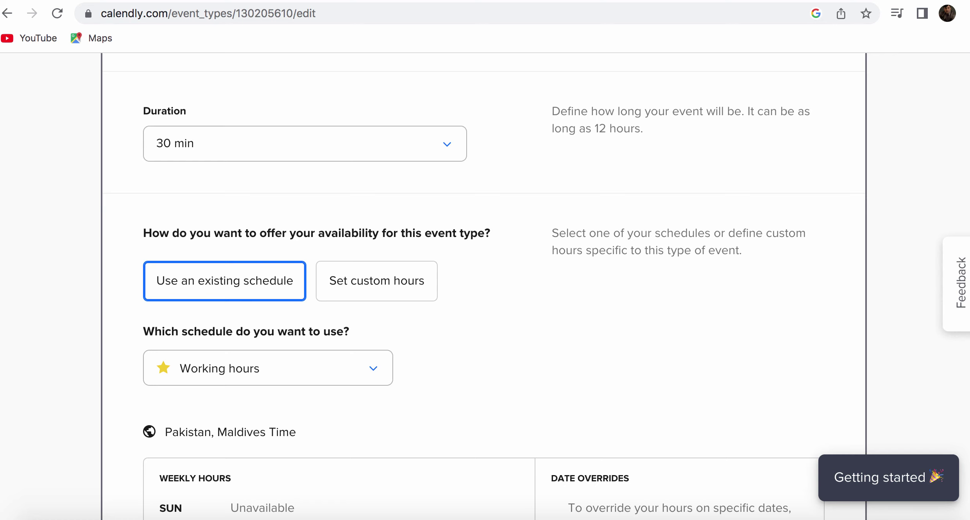
Switch the event's availability to custom hours and clear the preset weekly hours, leaving every day unavailable
{"action": "left_click", "coordinate": [376, 281]}
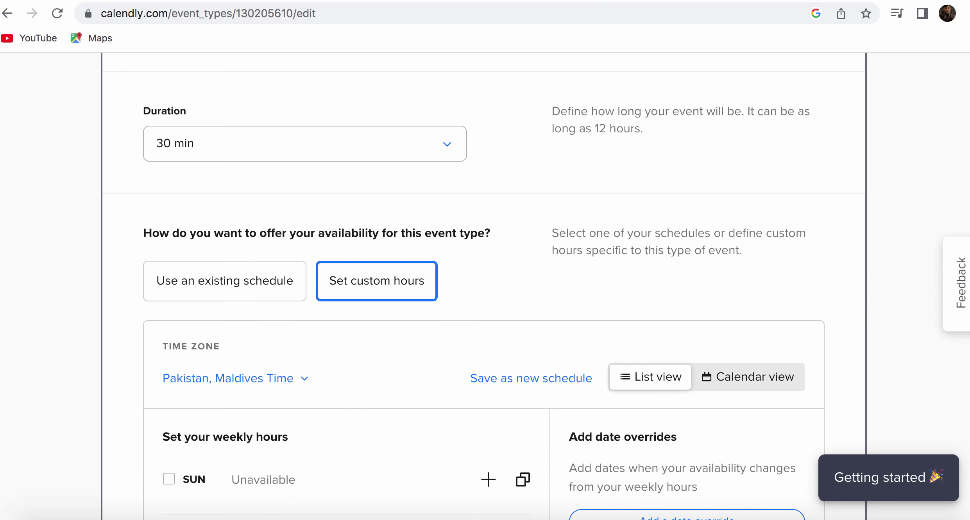
{"action": "scroll", "coordinate": [484, 284], "scroll_direction": "down", "scroll_amount": 7}
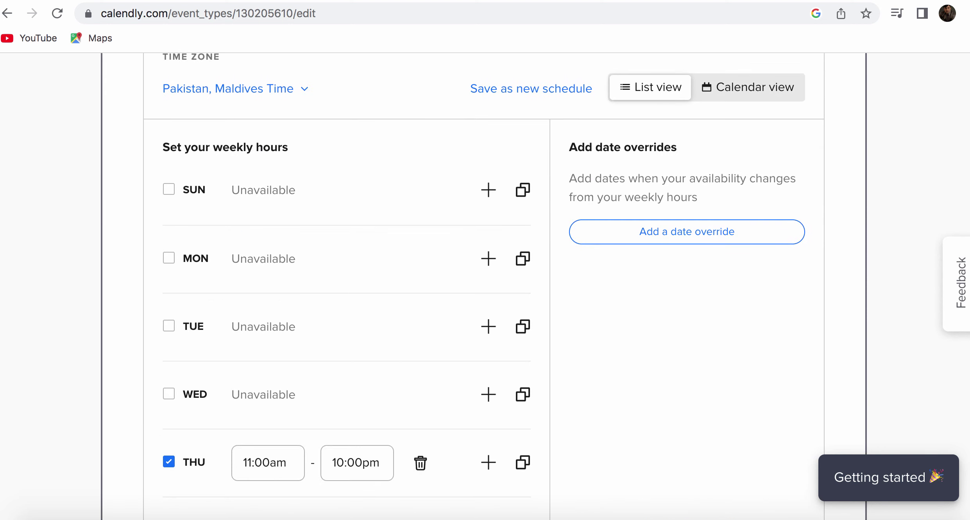
{"action": "scroll", "coordinate": [484, 284], "scroll_direction": "down", "scroll_amount": 2}
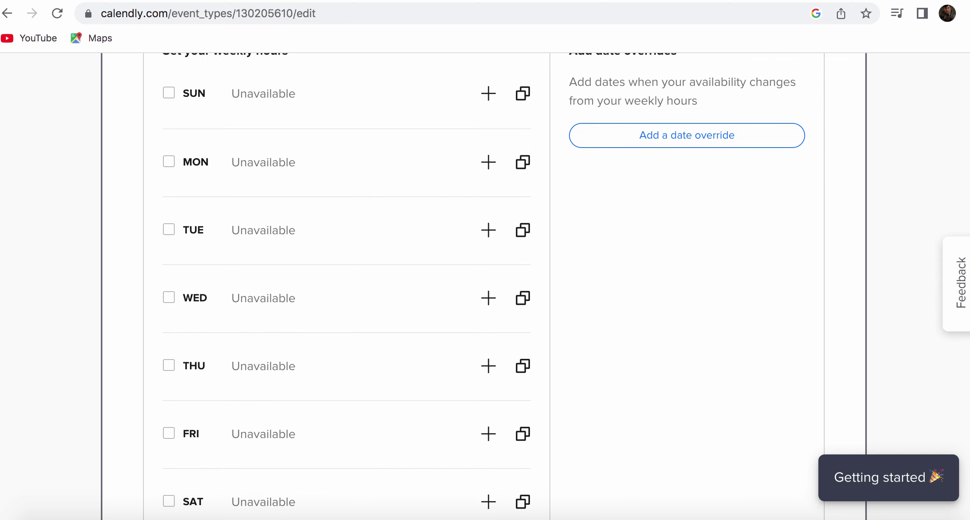
{"action": "scroll", "coordinate": [483, 284], "scroll_direction": "down", "scroll_amount": 3}
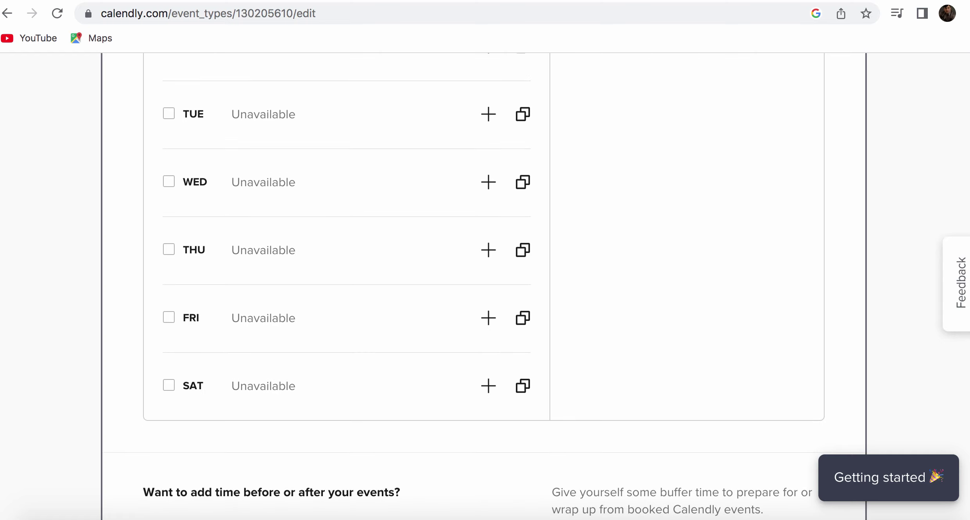
{"action": "scroll", "coordinate": [483, 284], "scroll_direction": "up", "scroll_amount": 6}
{"action": "scroll", "coordinate": [483, 284], "scroll_direction": "down", "scroll_amount": 2}
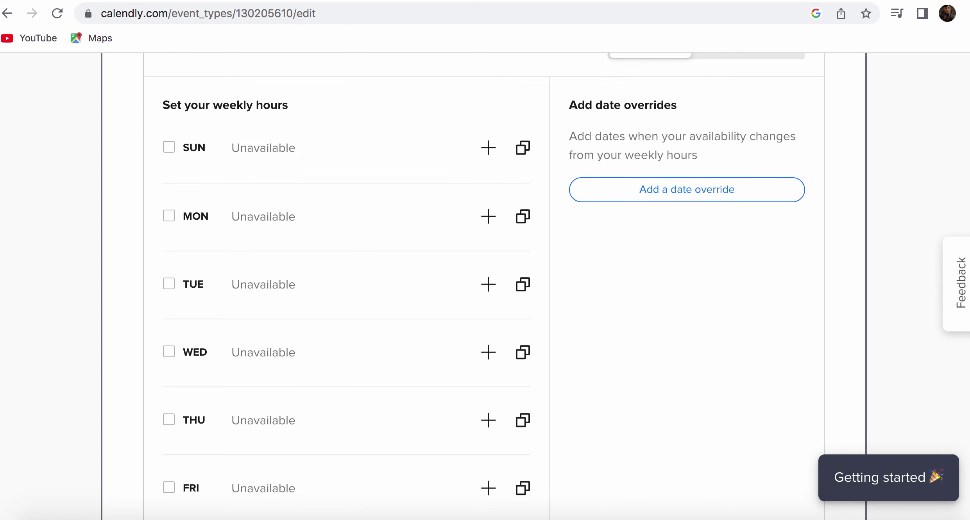
Make Monday available and set its hours from 8:00am to 10:00pm
{"action": "left_click", "coordinate": [168, 216]}
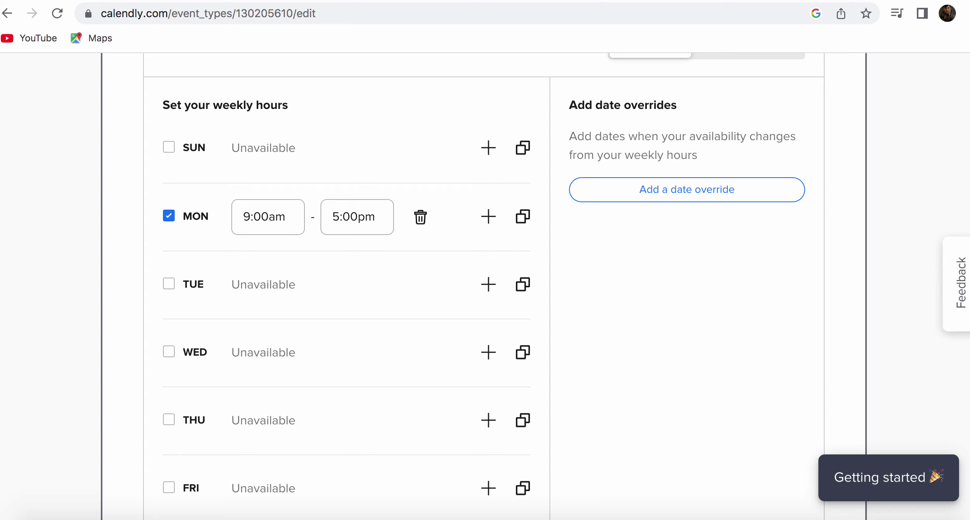
{"action": "left_click", "coordinate": [246, 217]}
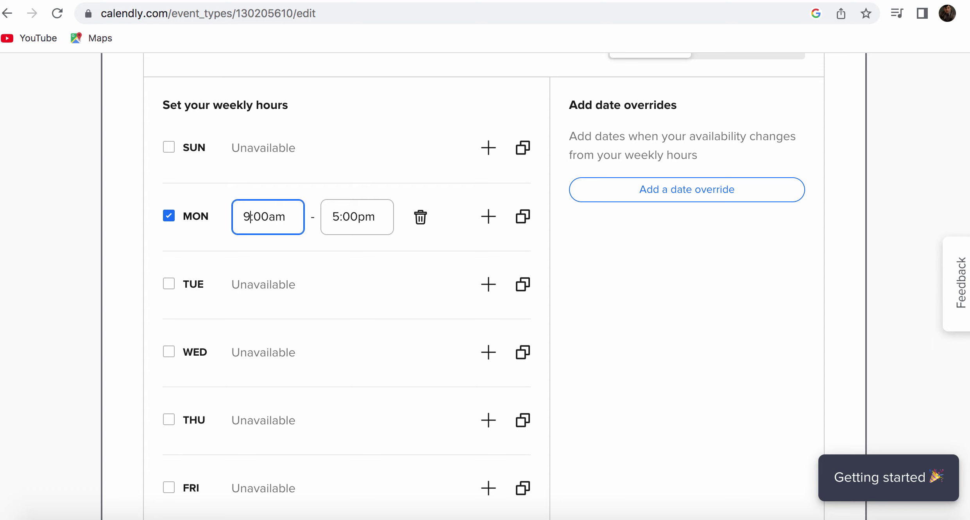
{"action": "type", "text": "8"}
{"action": "left_click", "coordinate": [337, 217]}
{"action": "type", "text": "10"}
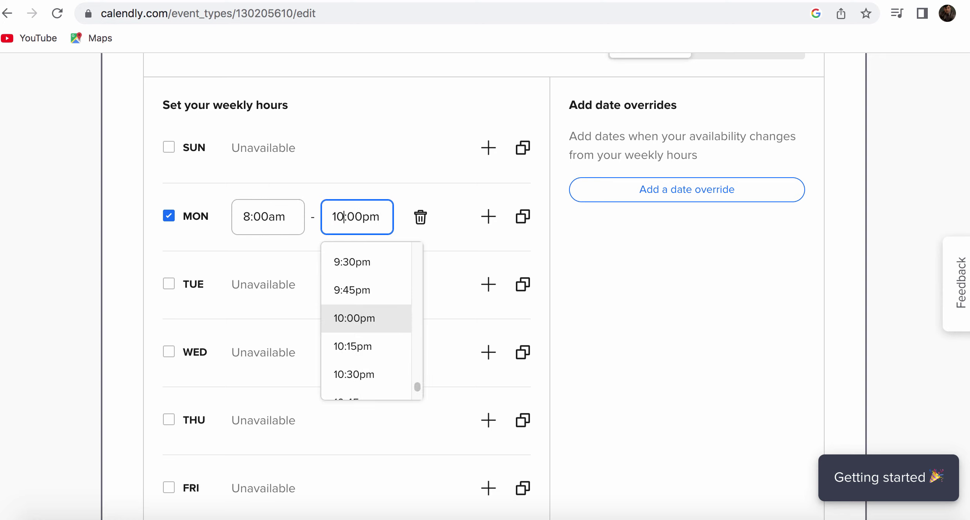
{"action": "key", "text": "Return"}
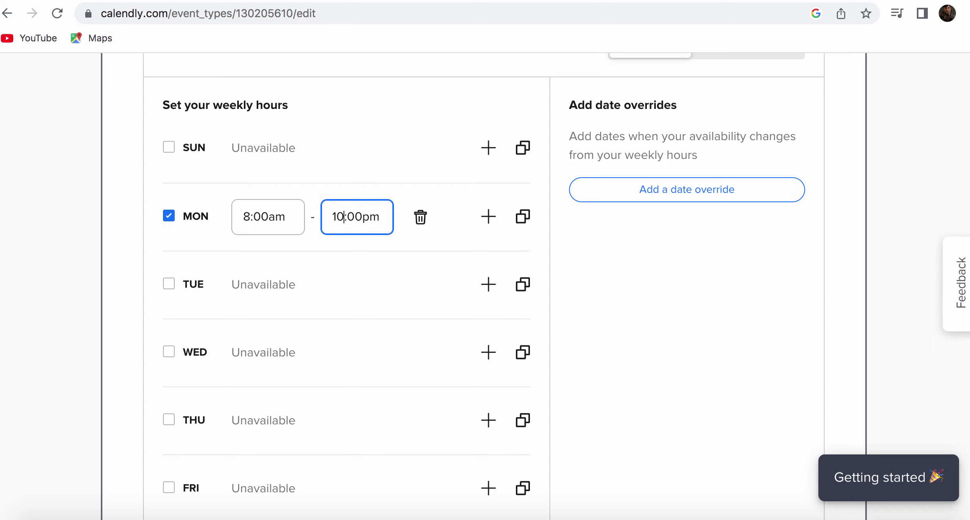
{"action": "key", "text": "Return"}
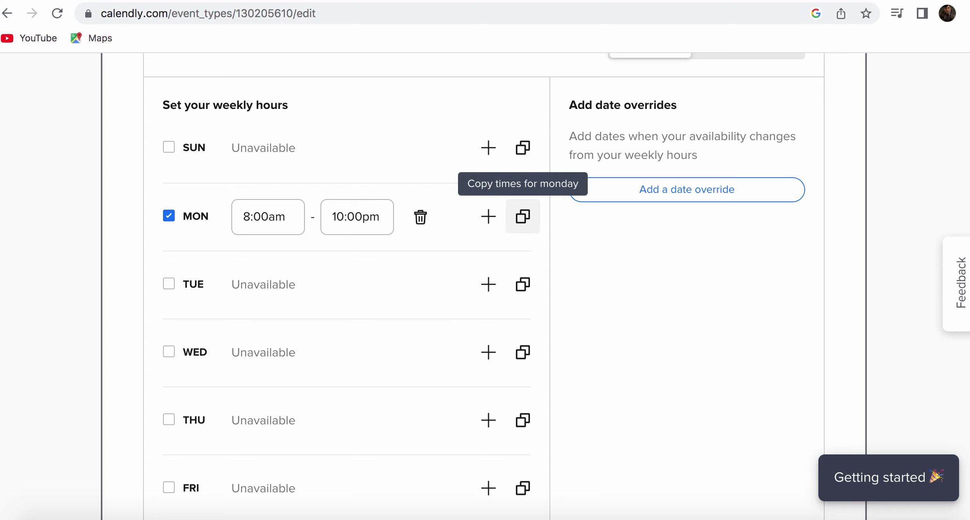
Copy Monday's hours to Tuesday, Wednesday and Thursday
{"action": "left_click", "coordinate": [522, 216]}
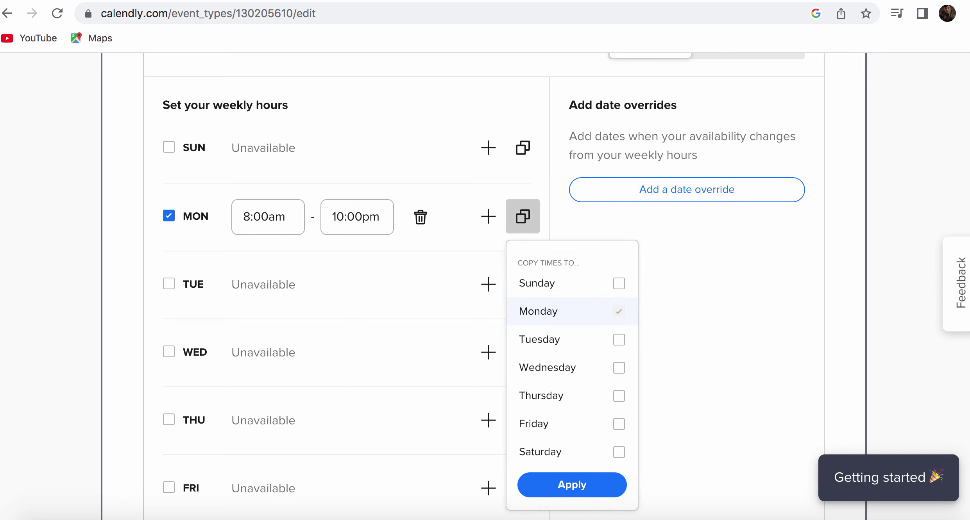
{"action": "left_click", "coordinate": [618, 339]}
{"action": "left_click", "coordinate": [619, 367]}
{"action": "left_click", "coordinate": [619, 396]}
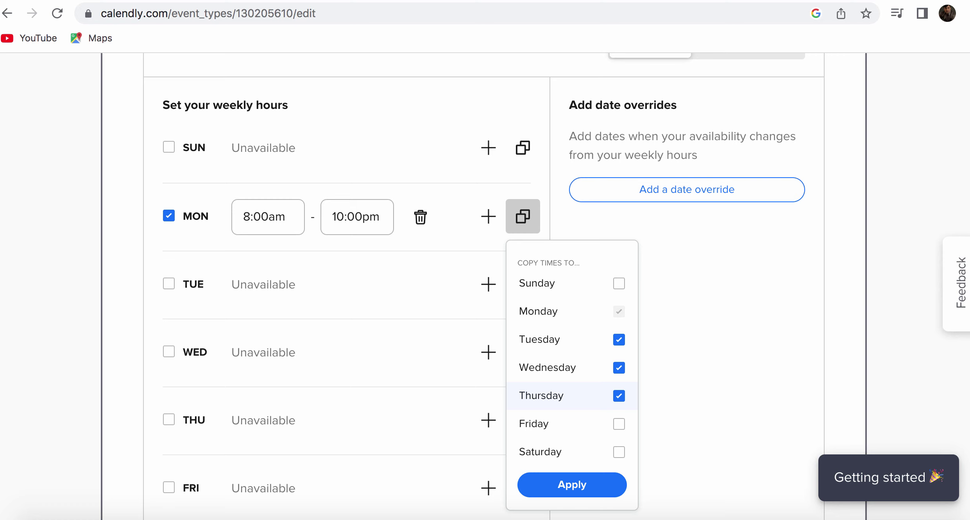
{"action": "left_click", "coordinate": [571, 485]}
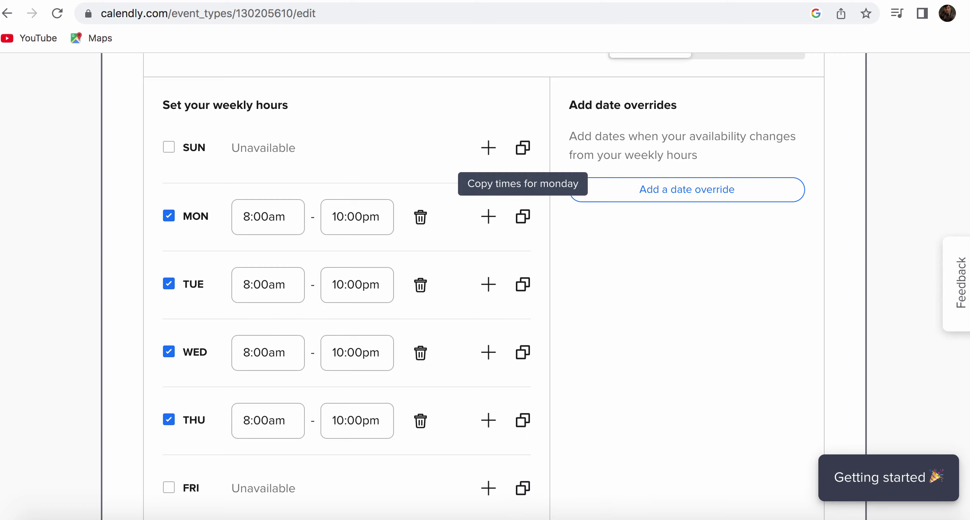
Make Friday available, set its end time to 11:00pm, and review the weekly hours
{"action": "scroll", "coordinate": [523, 217], "scroll_direction": "down", "scroll_amount": 3}
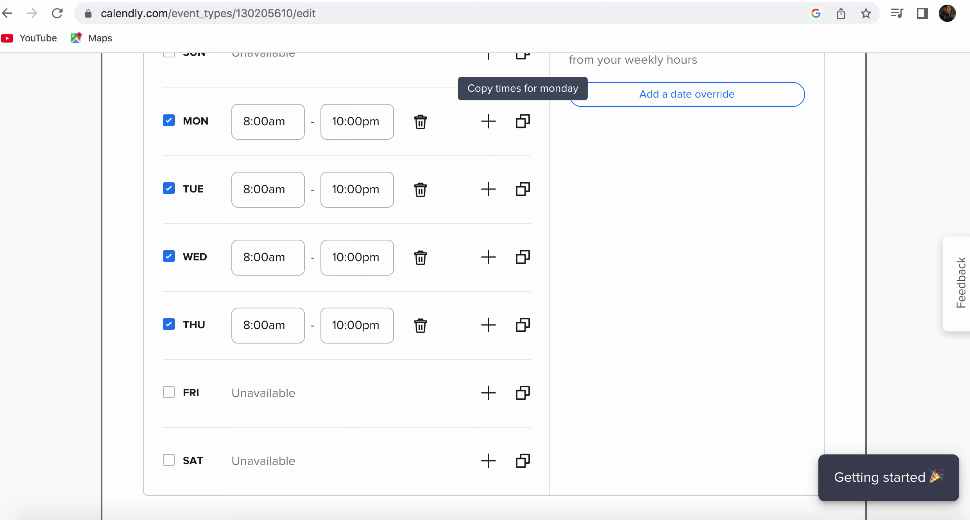
{"action": "left_click", "coordinate": [168, 392]}
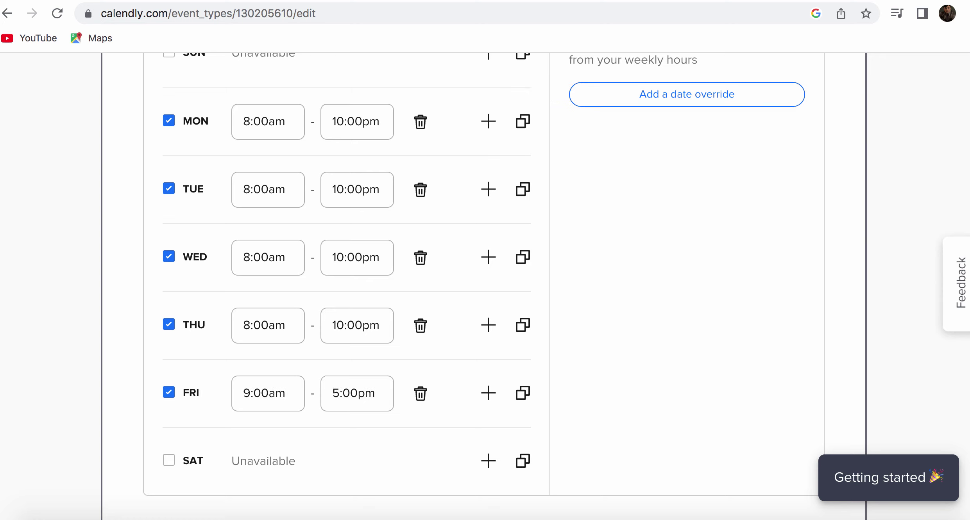
{"action": "left_click", "coordinate": [335, 393]}
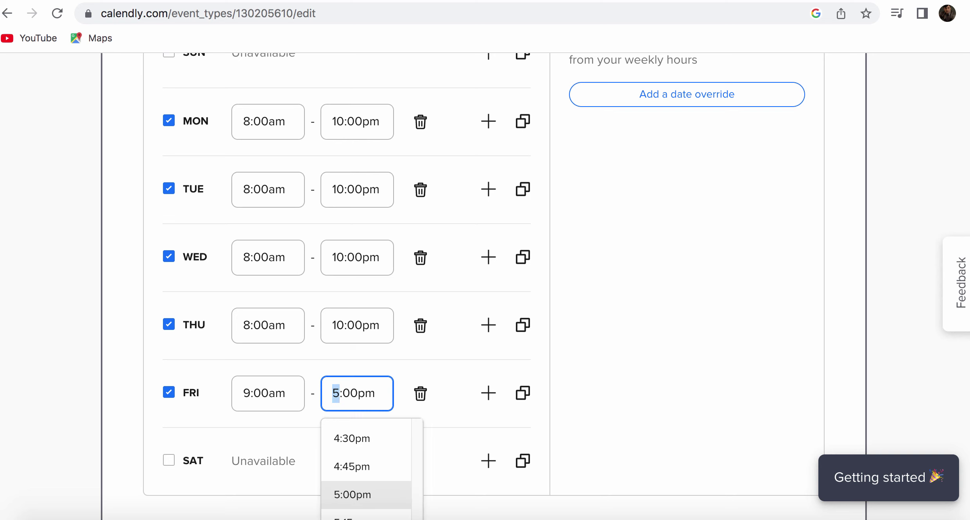
{"action": "type", "text": "11"}
{"action": "key", "text": "Return"}
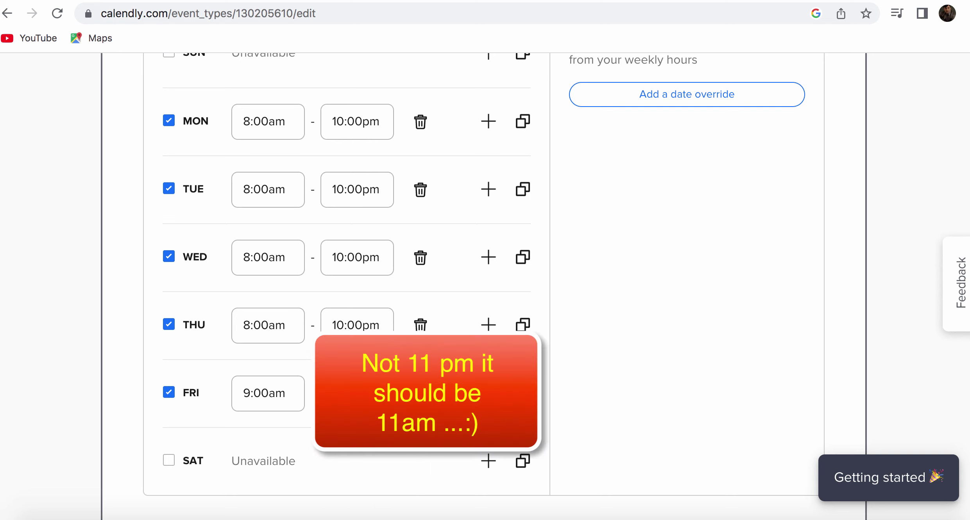
{"action": "scroll", "coordinate": [485, 274], "scroll_direction": "down", "scroll_amount": 5}
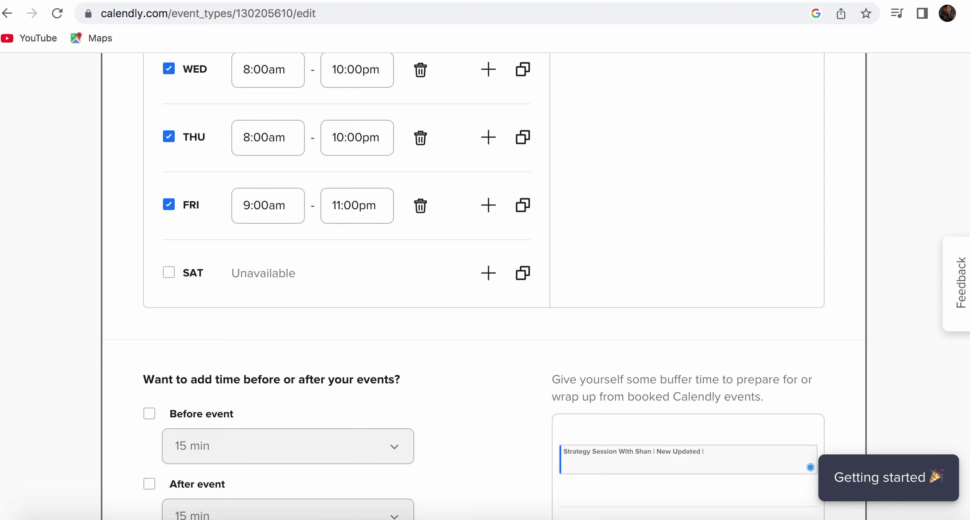
{"action": "scroll", "coordinate": [484, 273], "scroll_direction": "up", "scroll_amount": 8}
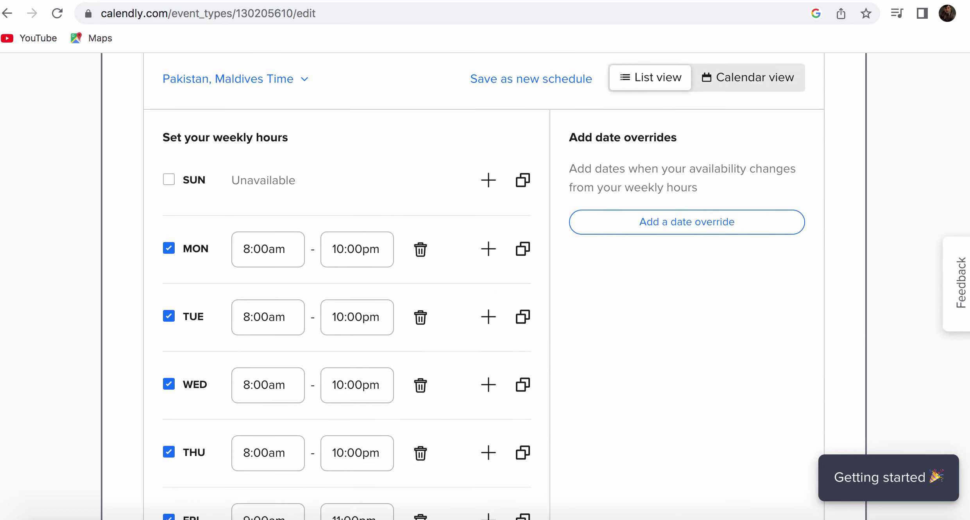
{"action": "scroll", "coordinate": [485, 274], "scroll_direction": "down", "scroll_amount": 3}
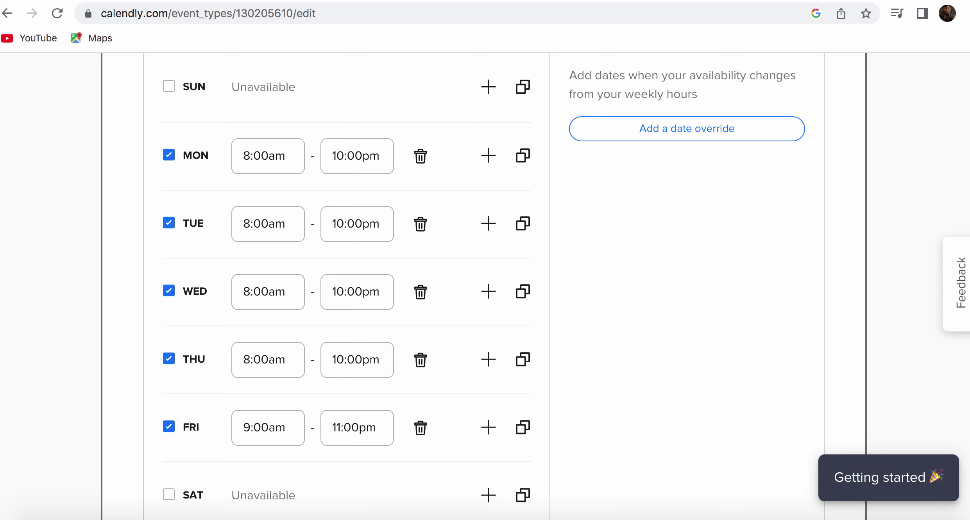
Add buffer times of 30 min before and 30 min after the event, and continue to the additional options
{"action": "scroll", "coordinate": [484, 274], "scroll_direction": "down", "scroll_amount": 15}
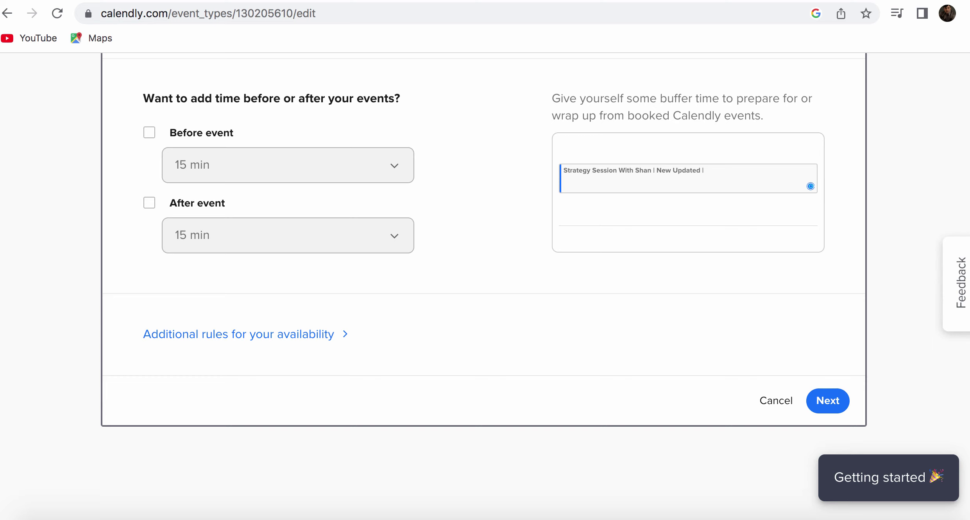
{"action": "left_click", "coordinate": [149, 133]}
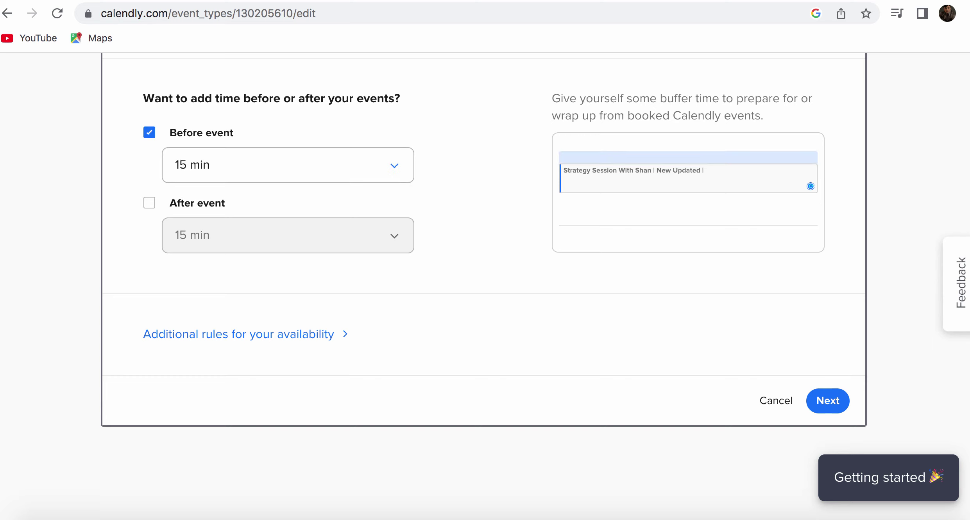
{"action": "left_click", "coordinate": [149, 202]}
{"action": "left_click", "coordinate": [288, 165]}
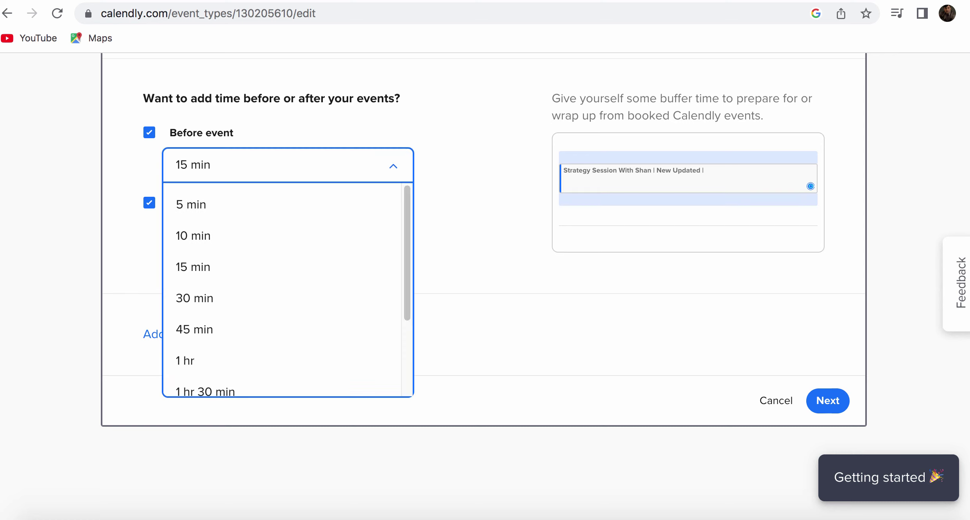
{"action": "left_click", "coordinate": [195, 297]}
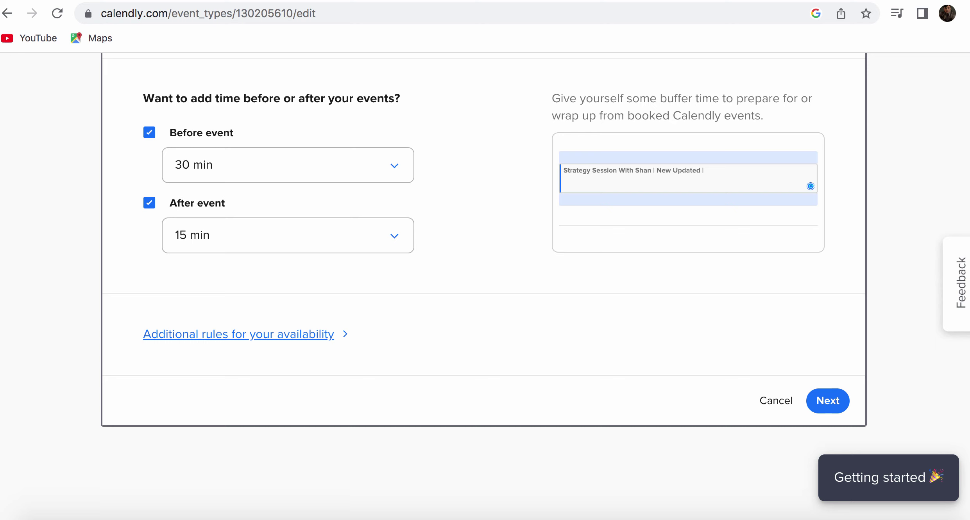
{"action": "left_click", "coordinate": [288, 235]}
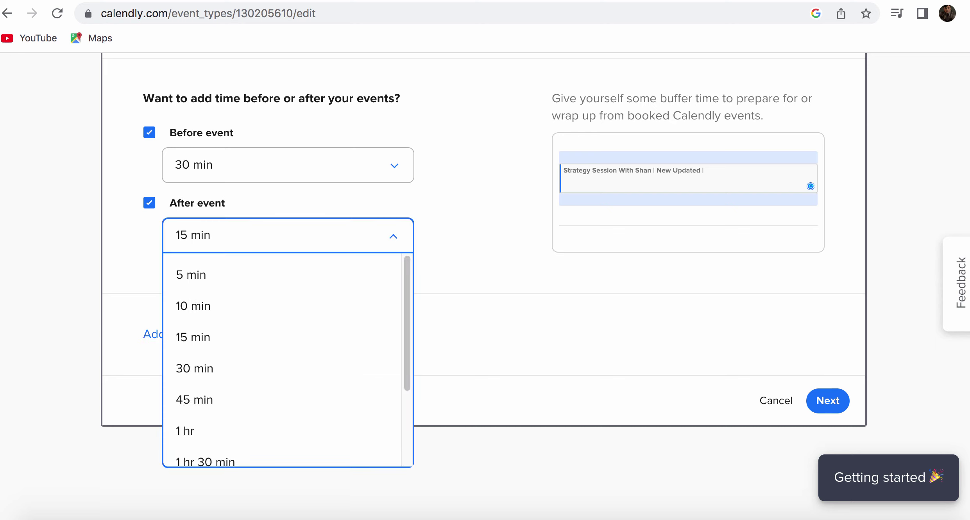
{"action": "left_click", "coordinate": [281, 368]}
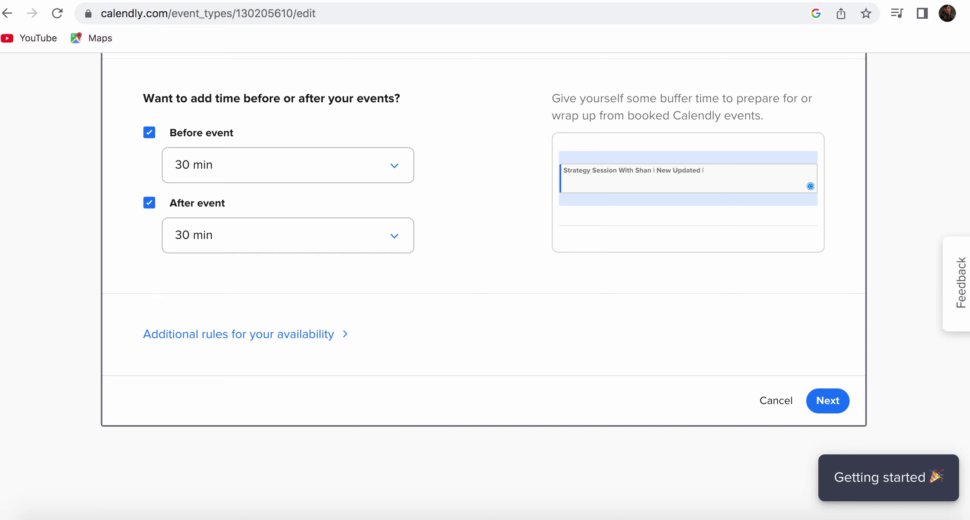
{"action": "left_click", "coordinate": [828, 401]}
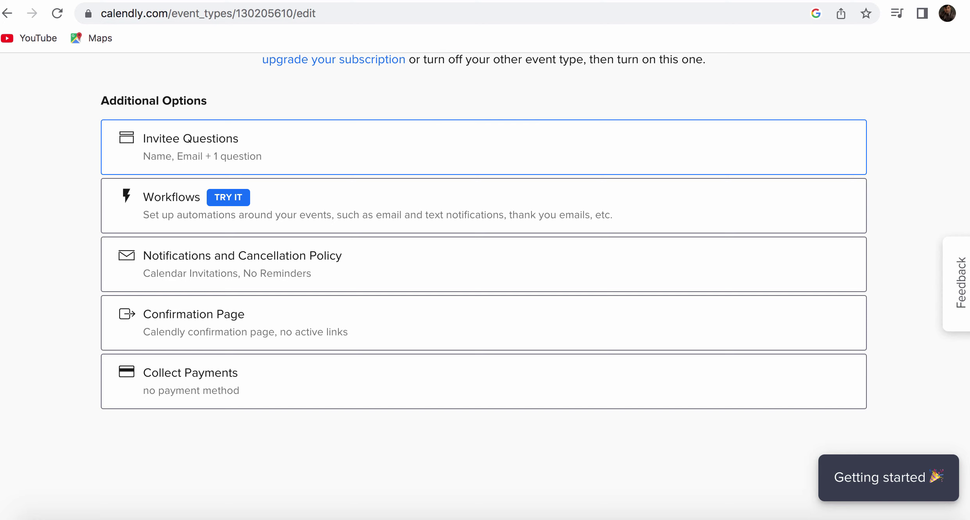
Add a new required invitee question with Checkboxes as its answer type
{"action": "left_click", "coordinate": [483, 148]}
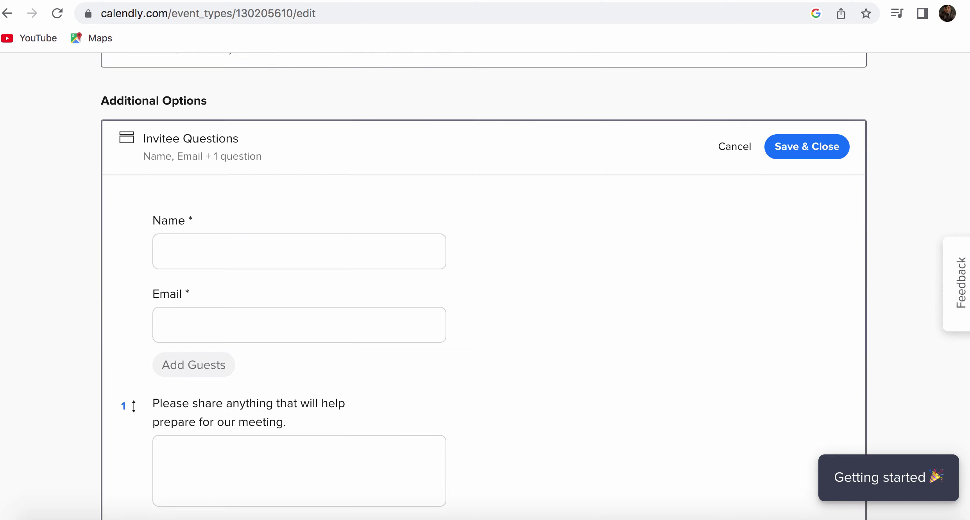
{"action": "scroll", "coordinate": [483, 280], "scroll_direction": "down", "scroll_amount": 3}
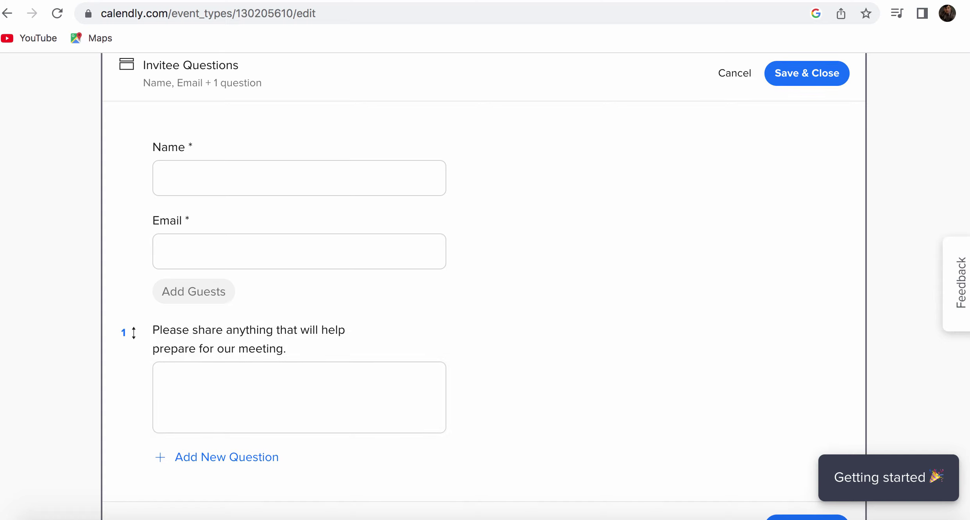
{"action": "scroll", "coordinate": [483, 293], "scroll_direction": "down", "scroll_amount": 2}
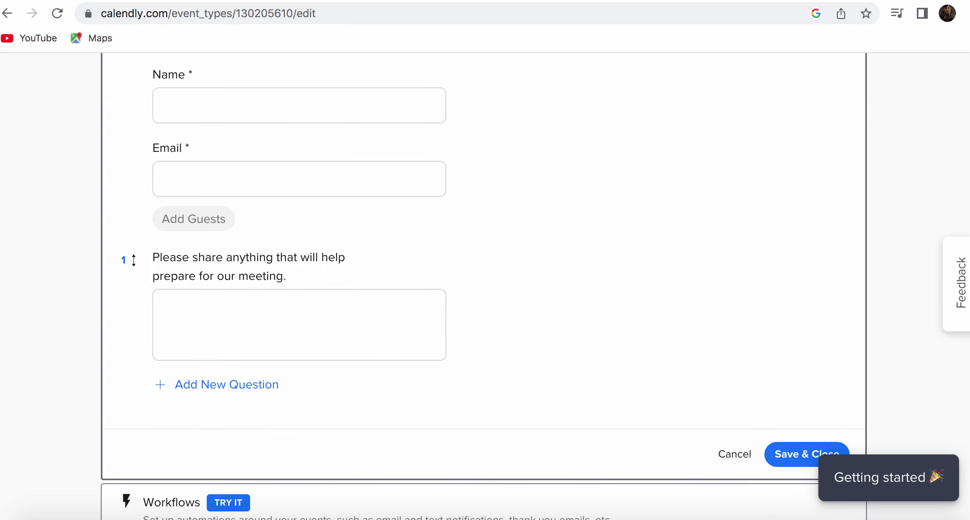
{"action": "left_click", "coordinate": [227, 385]}
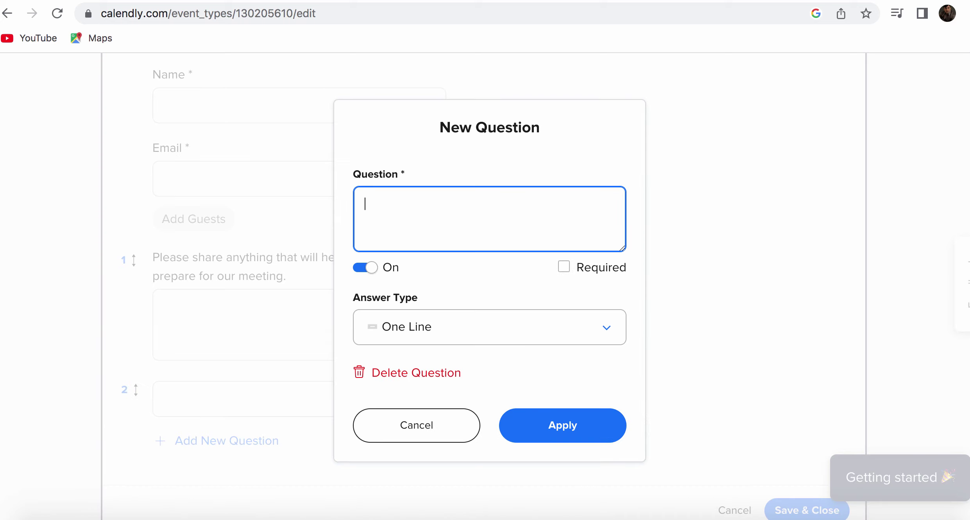
{"action": "left_click", "coordinate": [563, 267]}
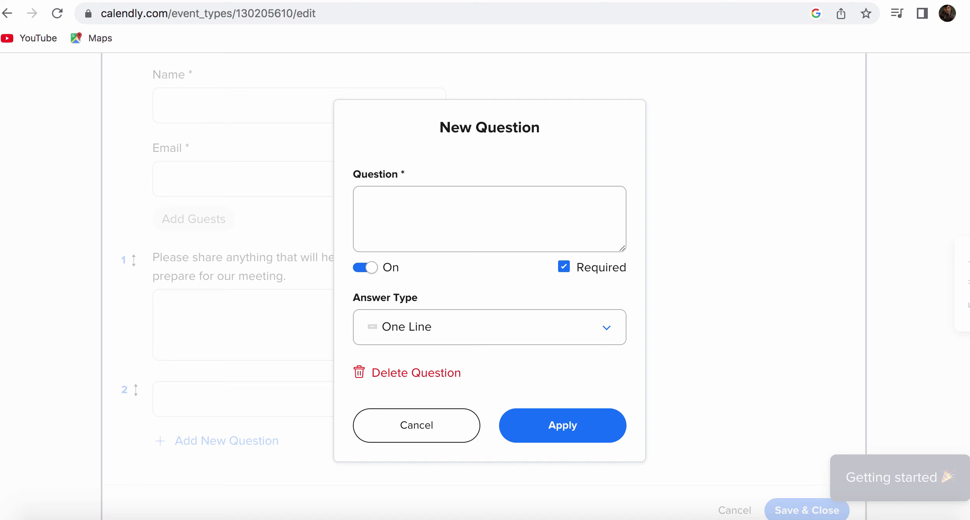
{"action": "left_click", "coordinate": [489, 327]}
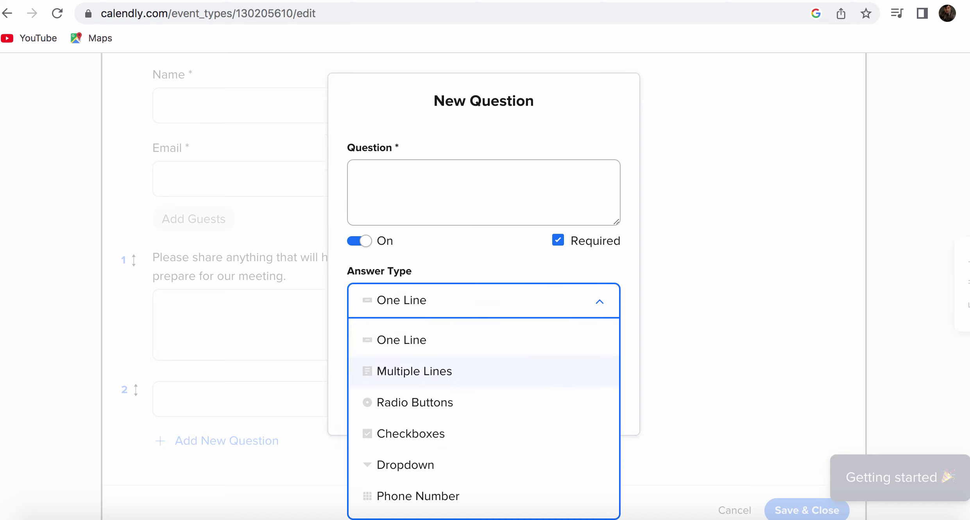
{"action": "left_click", "coordinate": [410, 434]}
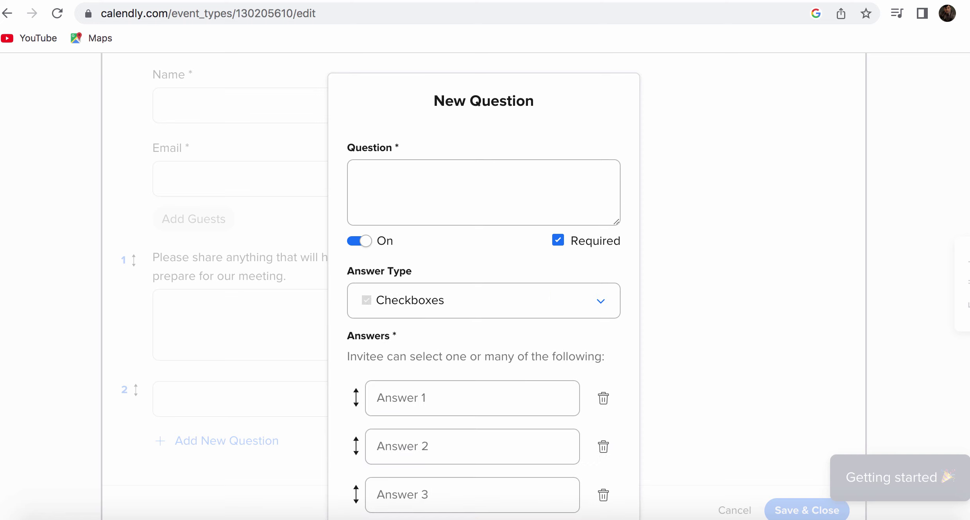
Fill in the new question's answers as Virtual Assistant, Explainer Video and Facebook Event Ads, and add a fourth answer, Website Redesign
{"action": "scroll", "coordinate": [484, 283], "scroll_direction": "down", "scroll_amount": 3}
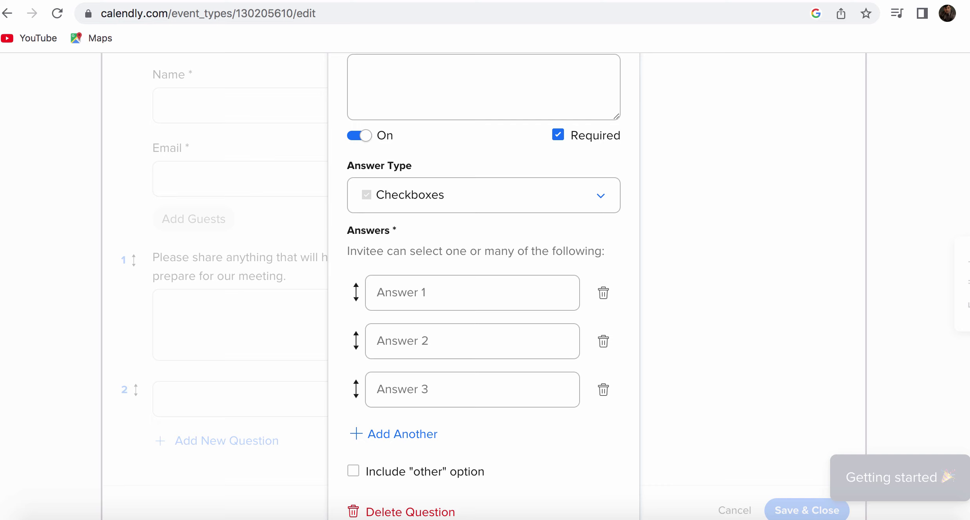
{"action": "left_click", "coordinate": [378, 293]}
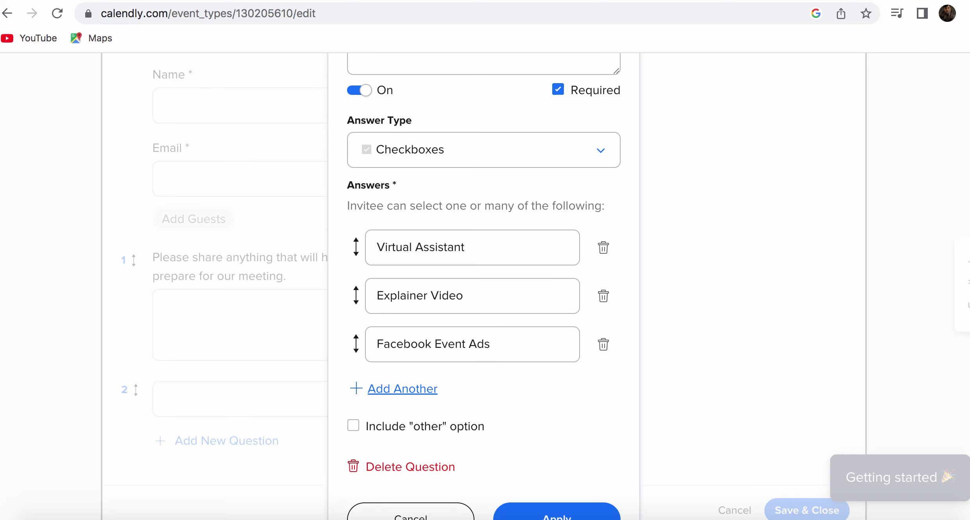
{"action": "left_click", "coordinate": [402, 389]}
{"action": "left_click", "coordinate": [472, 393]}
{"action": "type", "text": "Website Redesign"}
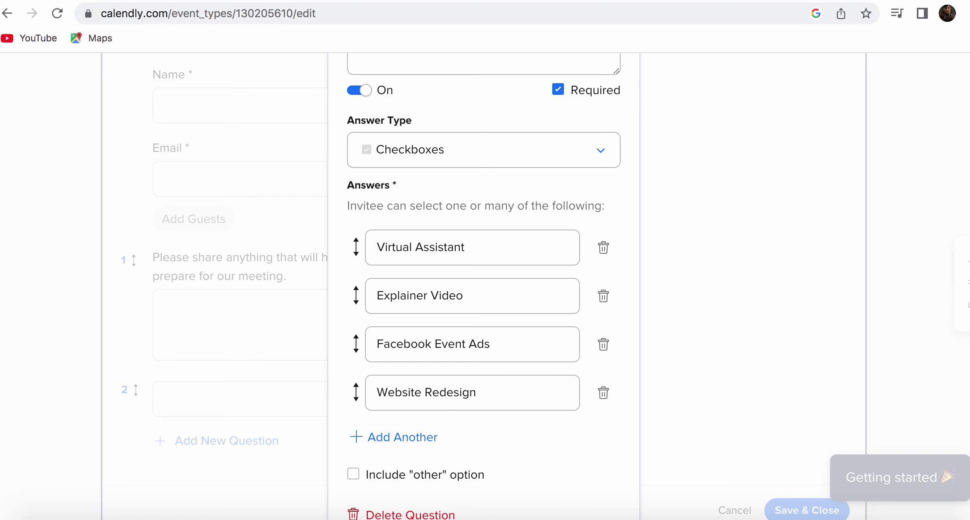
{"action": "scroll", "coordinate": [484, 289], "scroll_direction": "down", "scroll_amount": 3}
{"action": "scroll", "coordinate": [483, 277], "scroll_direction": "down", "scroll_amount": 1}
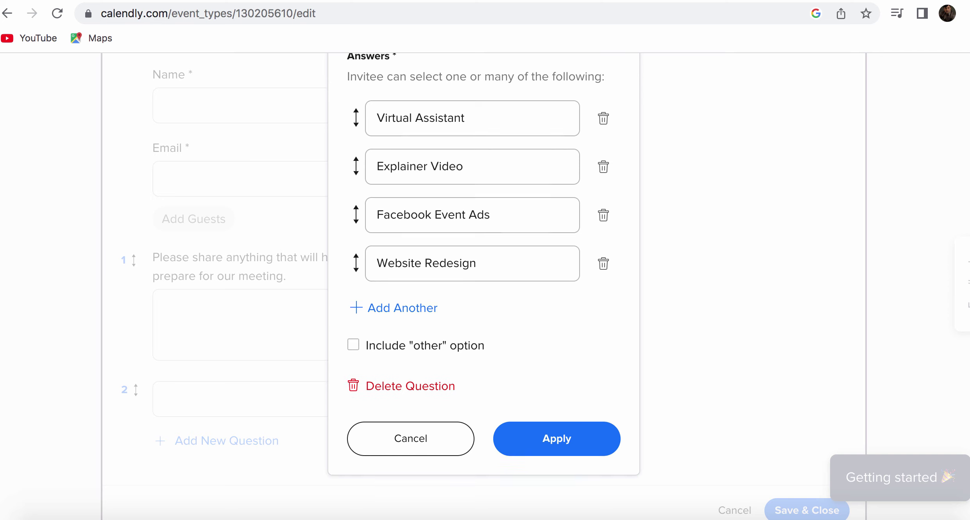
Set the question text to "Please Select The Desired Option Below" and apply the new question
{"action": "scroll", "coordinate": [484, 285], "scroll_direction": "up", "scroll_amount": 6}
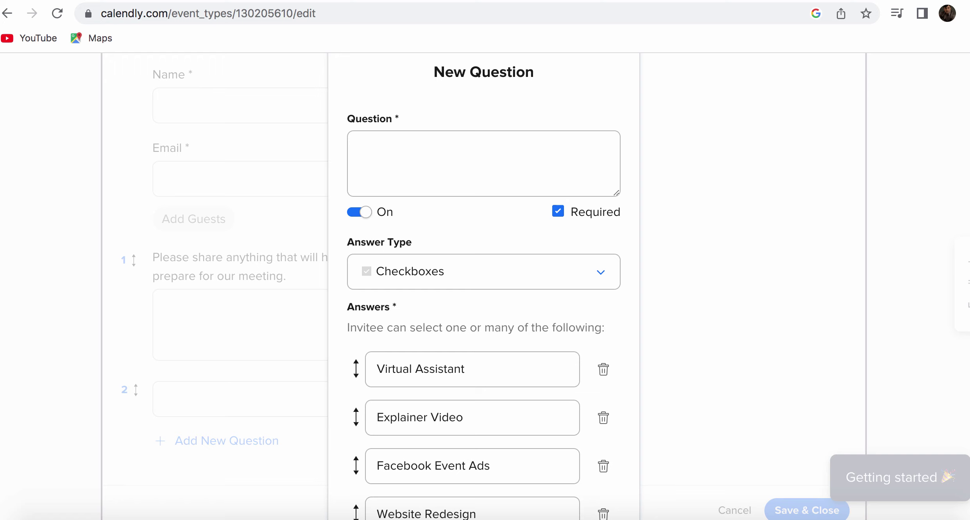
{"action": "left_click", "coordinate": [484, 163]}
{"action": "type", "text": "Please Select The Desired Option Below"}
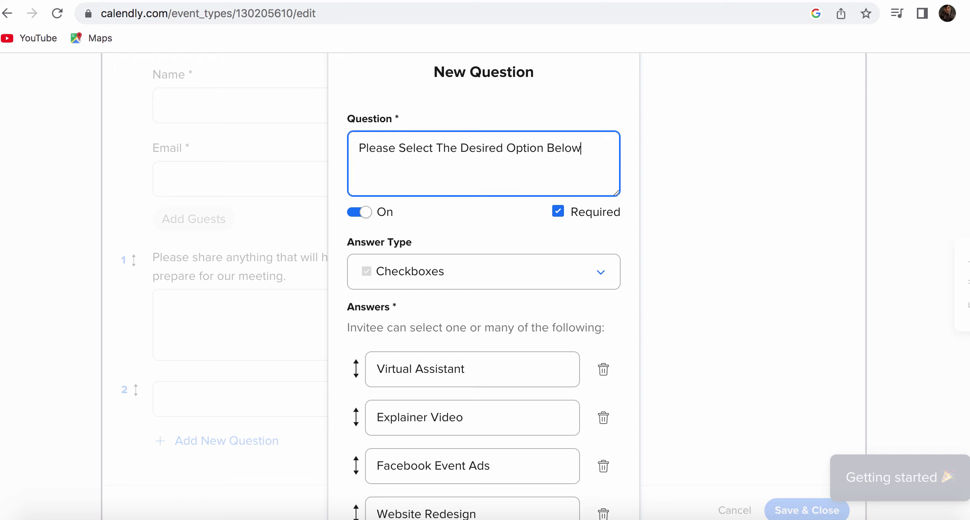
{"action": "key", "text": "Tab"}
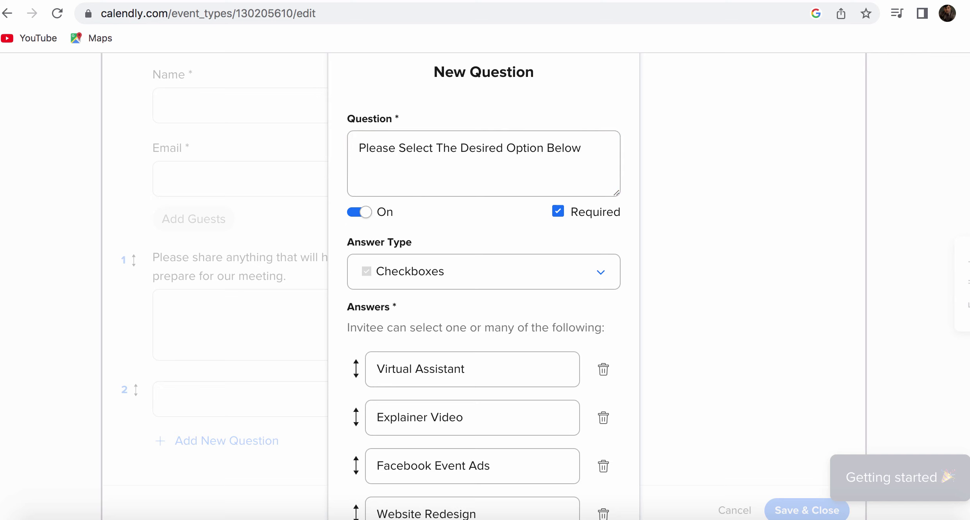
{"action": "scroll", "coordinate": [484, 292], "scroll_direction": "down", "scroll_amount": 2}
{"action": "scroll", "coordinate": [484, 287], "scroll_direction": "down", "scroll_amount": 1}
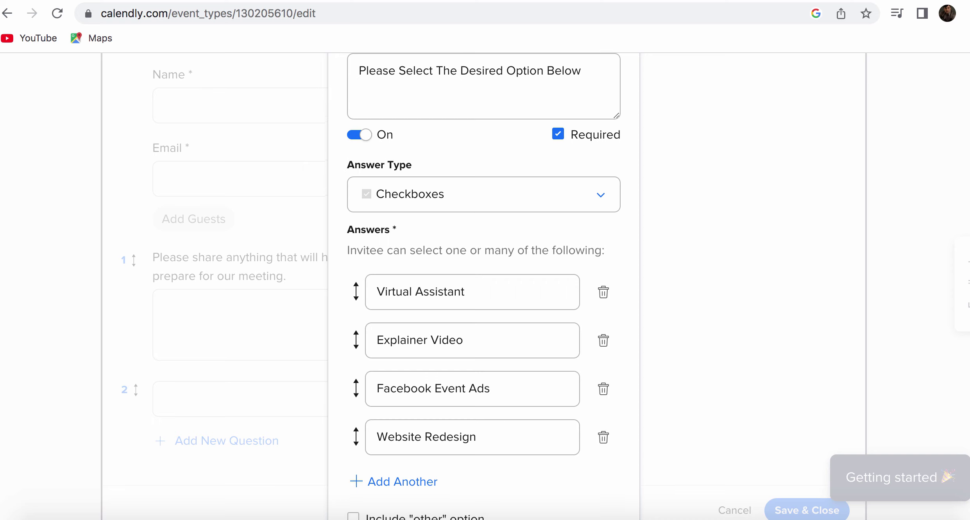
{"action": "scroll", "coordinate": [484, 287], "scroll_direction": "down", "scroll_amount": 3}
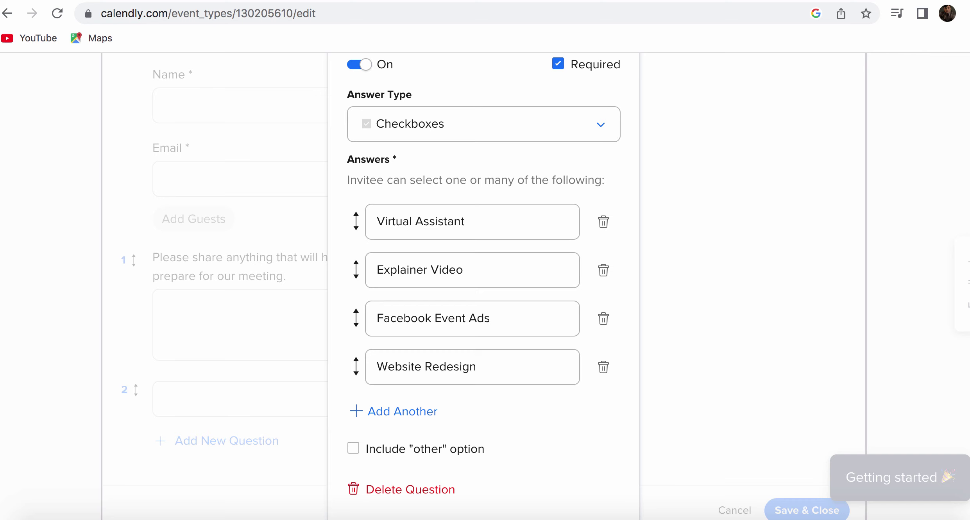
{"action": "scroll", "coordinate": [484, 286], "scroll_direction": "down", "scroll_amount": 3}
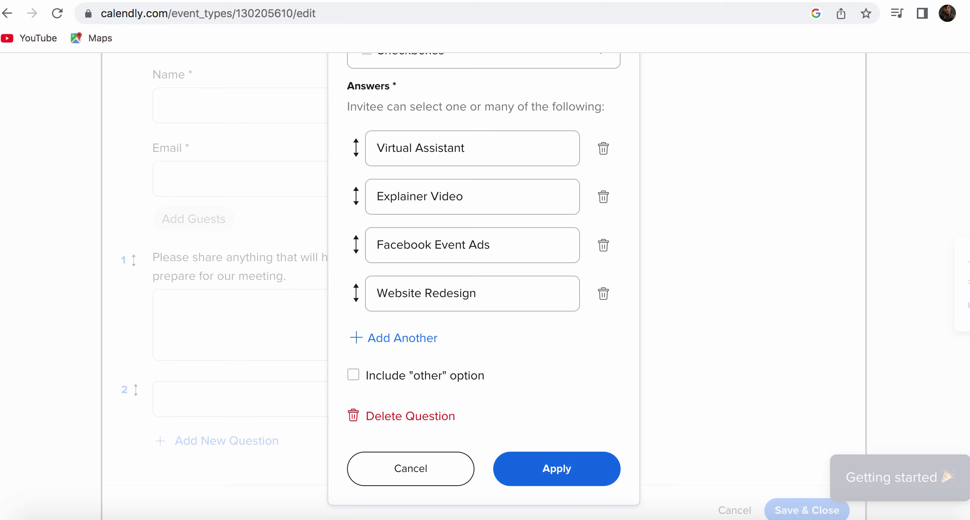
{"action": "left_click", "coordinate": [557, 469]}
Move the checkbox question above the question about preparing for the meeting, and save the invitee questions
{"action": "scroll", "coordinate": [284, 284], "scroll_direction": "down", "scroll_amount": 2}
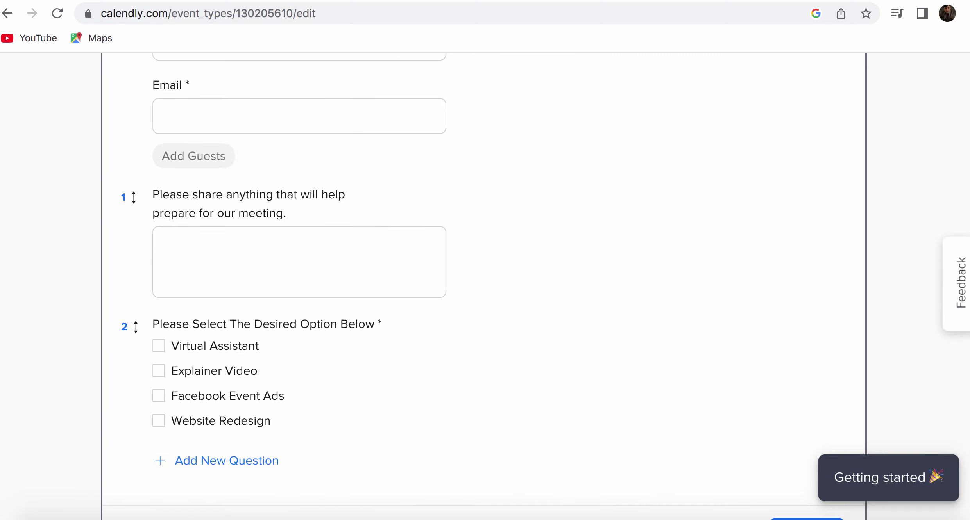
{"action": "scroll", "coordinate": [474, 286], "scroll_direction": "up", "scroll_amount": 1}
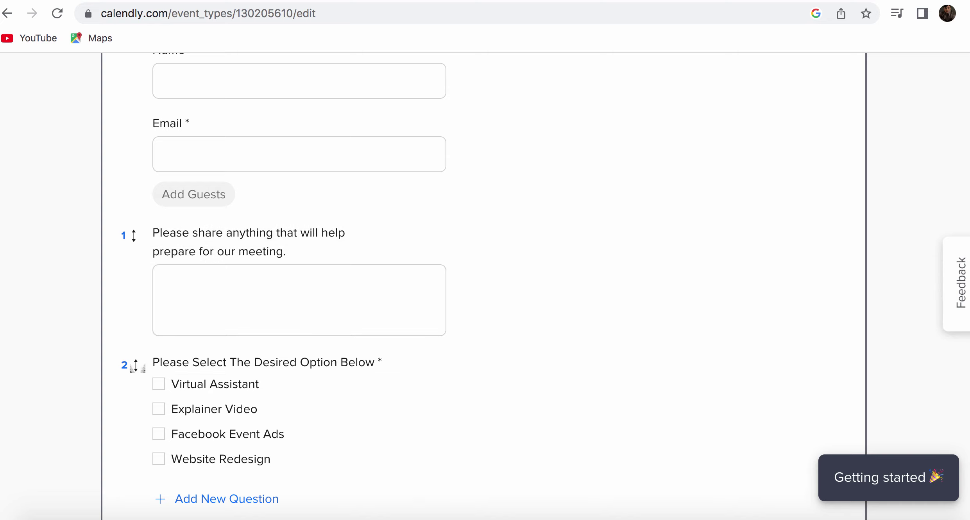
{"action": "left_click_drag", "start_coordinate": [137, 367], "coordinate": [134, 234]}
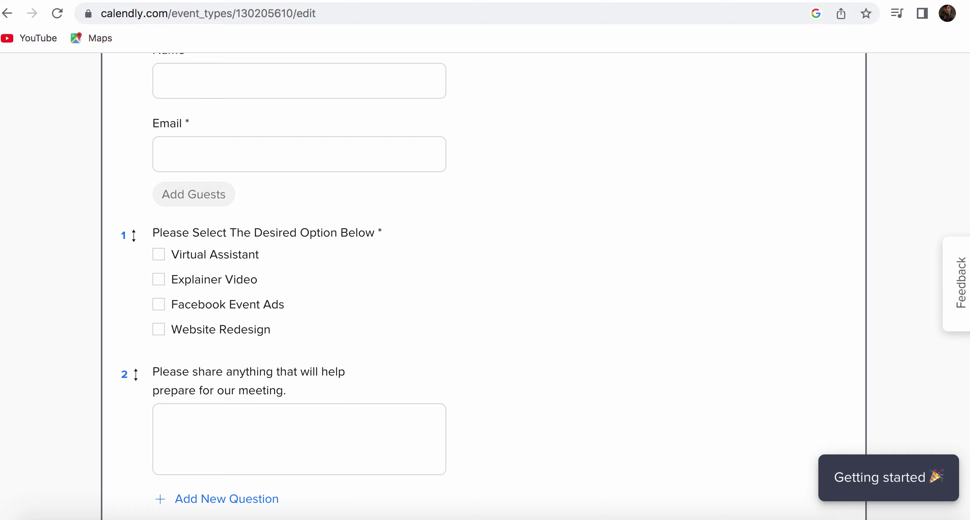
{"action": "scroll", "coordinate": [485, 285], "scroll_direction": "up", "scroll_amount": 4}
{"action": "scroll", "coordinate": [484, 285], "scroll_direction": "down", "scroll_amount": 3}
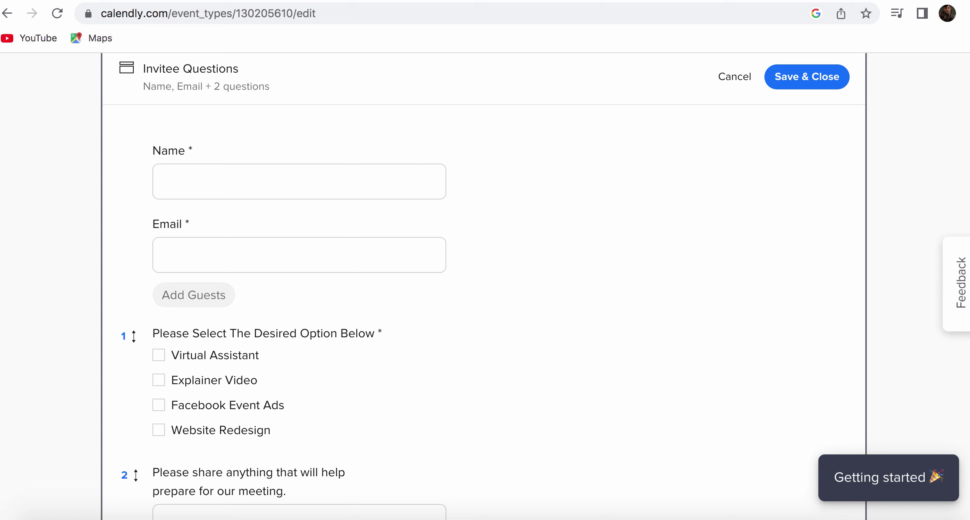
{"action": "scroll", "coordinate": [477, 286], "scroll_direction": "down", "scroll_amount": 7}
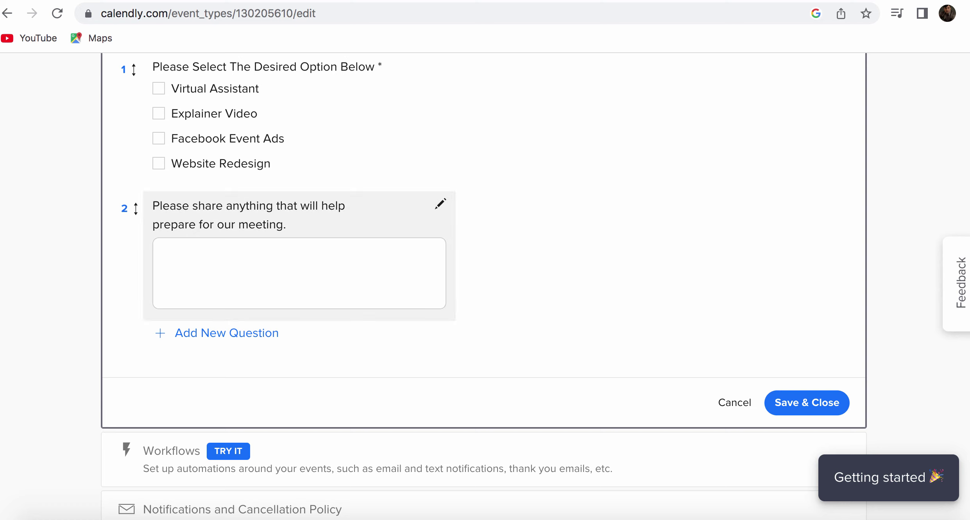
{"action": "left_click", "coordinate": [807, 403]}
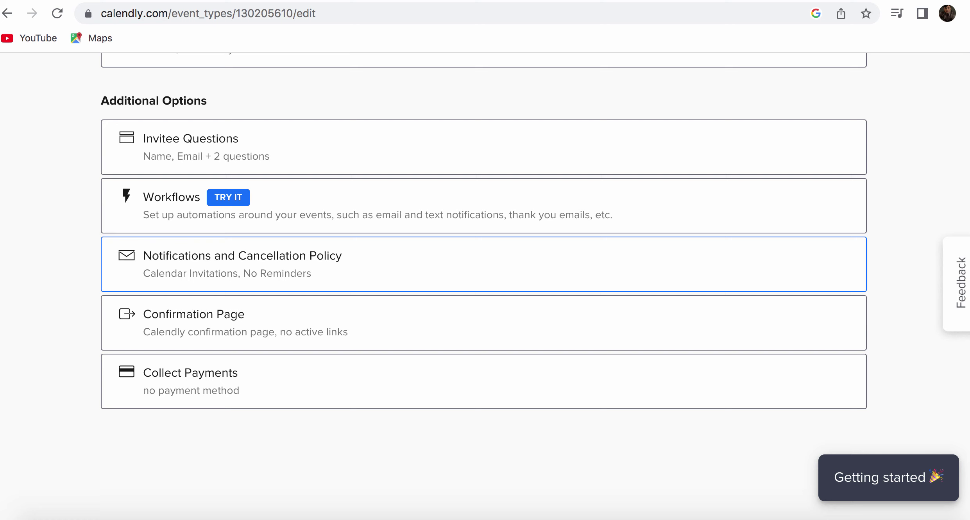
Review the Confirmation Page options of the event type, then save and close them
{"action": "left_click", "coordinate": [235, 323]}
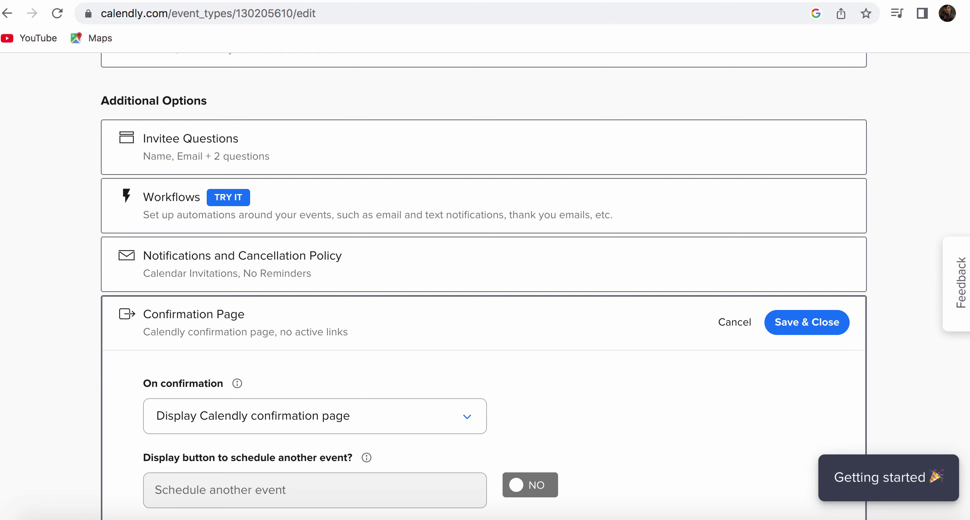
{"action": "scroll", "coordinate": [483, 280], "scroll_direction": "down", "scroll_amount": 10}
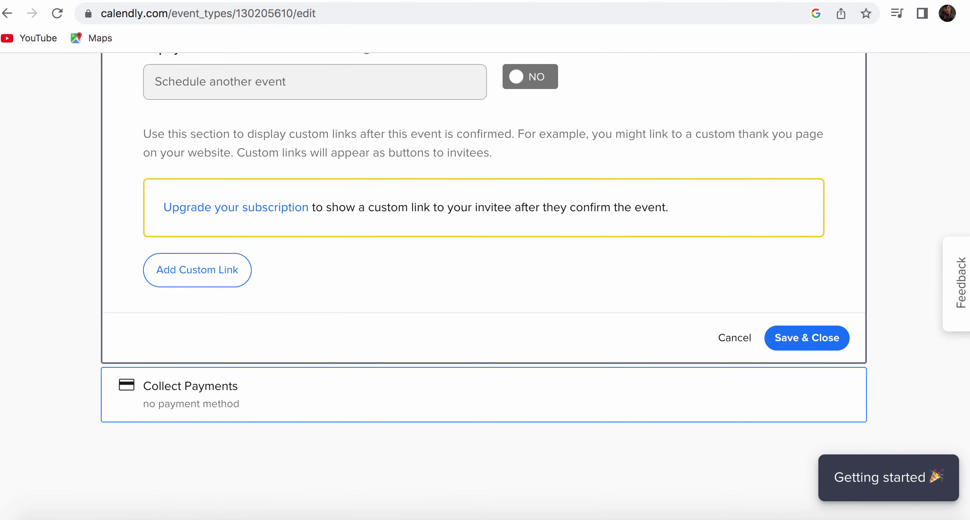
{"action": "left_click", "coordinate": [807, 338]}
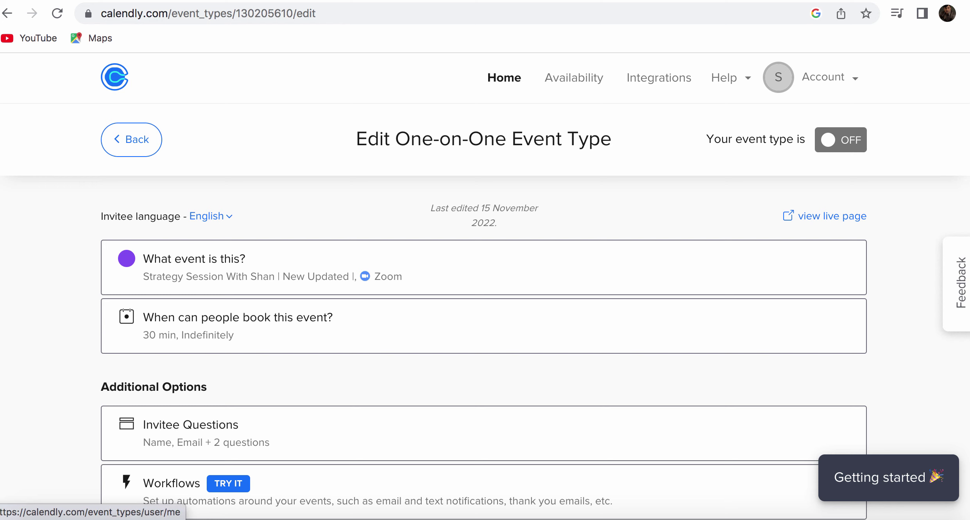
Return to the event types list, turn off the older strategy session event type, and turn on the "New Updated" one
{"action": "left_click", "coordinate": [504, 78]}
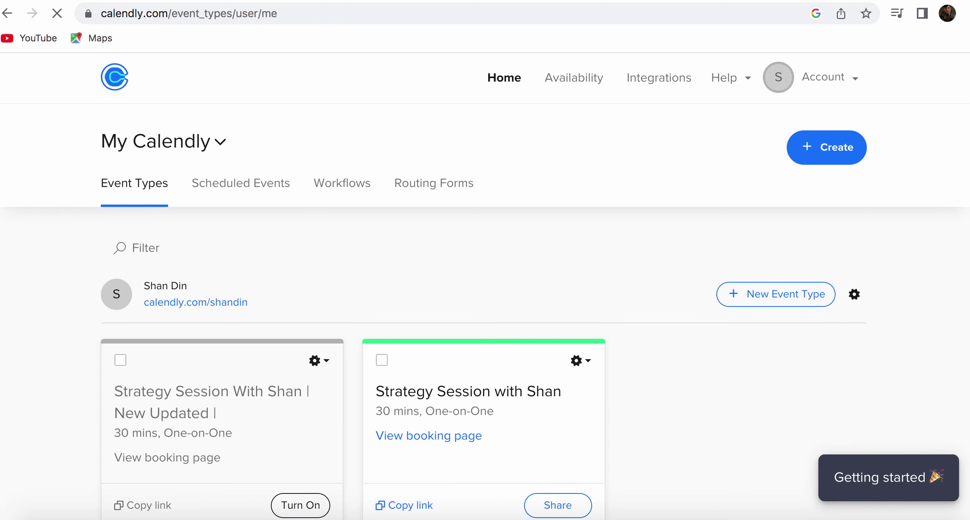
{"action": "scroll", "coordinate": [484, 287], "scroll_direction": "down", "scroll_amount": 3}
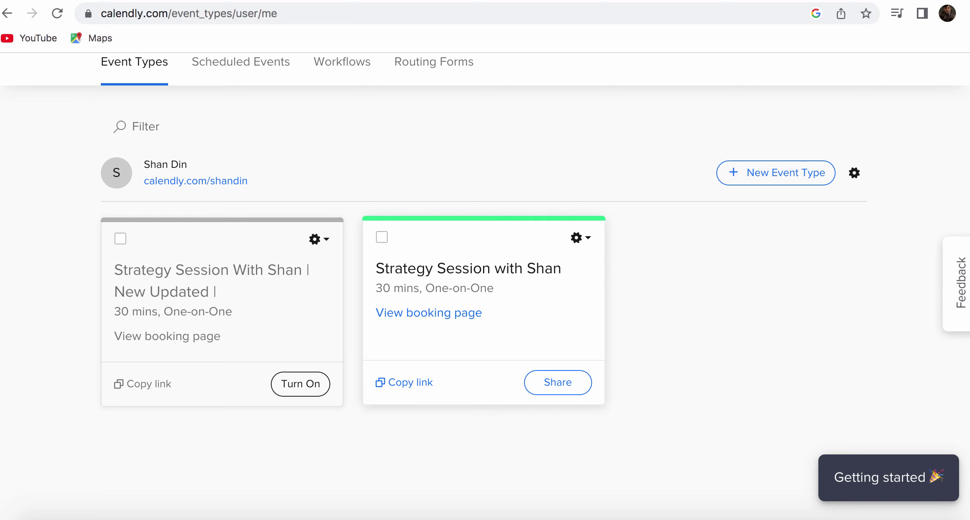
{"action": "left_click", "coordinate": [580, 238]}
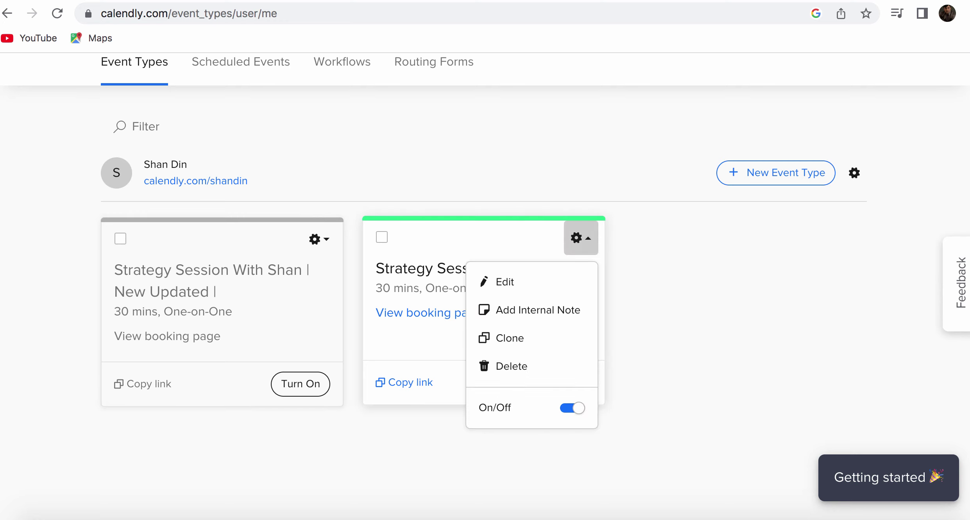
{"action": "left_click", "coordinate": [573, 408]}
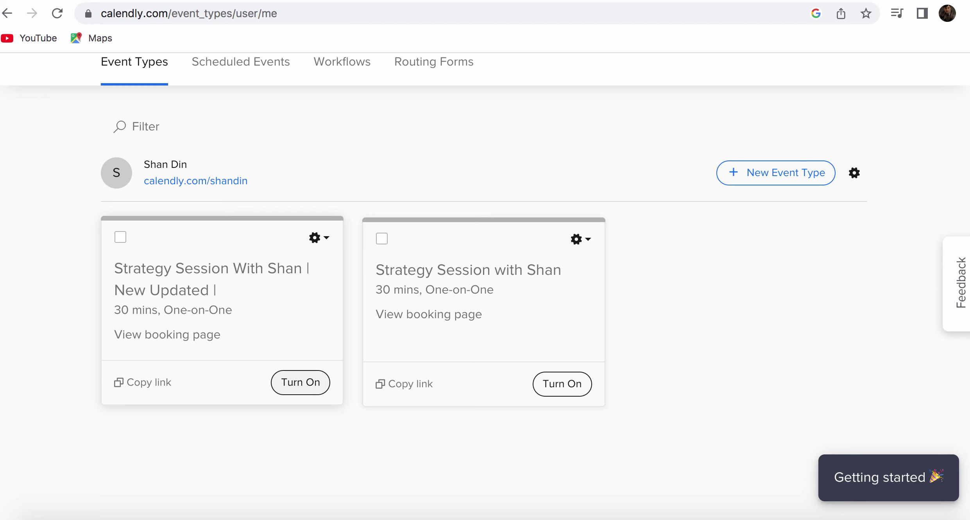
{"action": "left_click", "coordinate": [301, 382]}
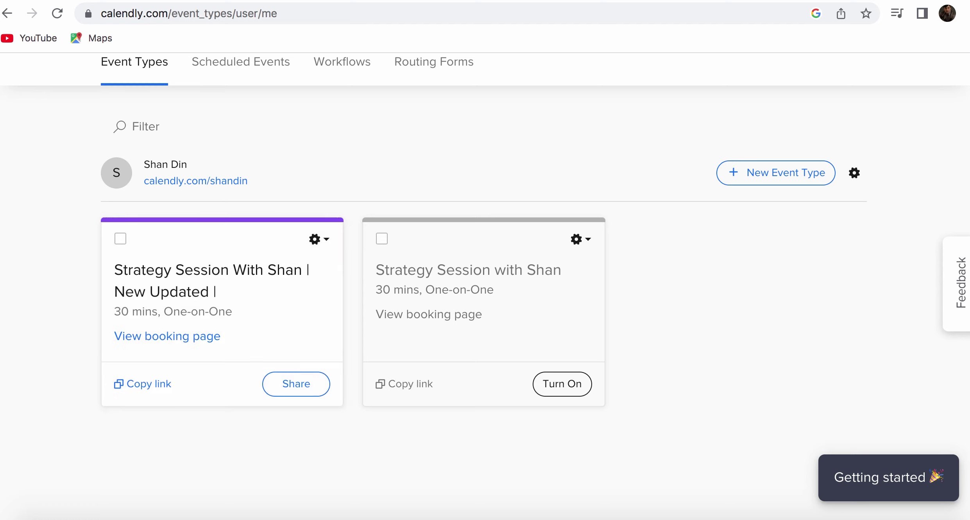
Copy the booking link of the "New Updated" event type and open its booking page in a new browser tab
{"action": "left_click", "coordinate": [148, 383]}
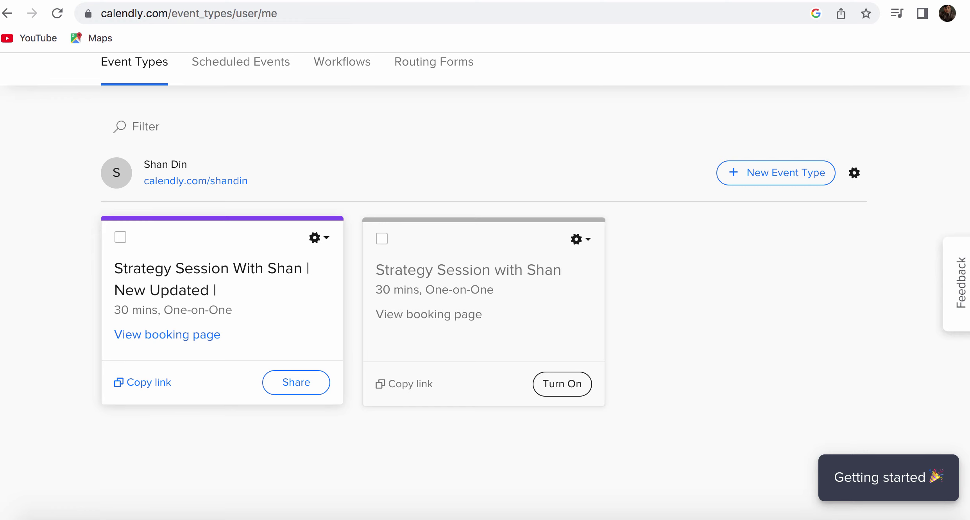
{"action": "key", "text": "ctrl+t"}
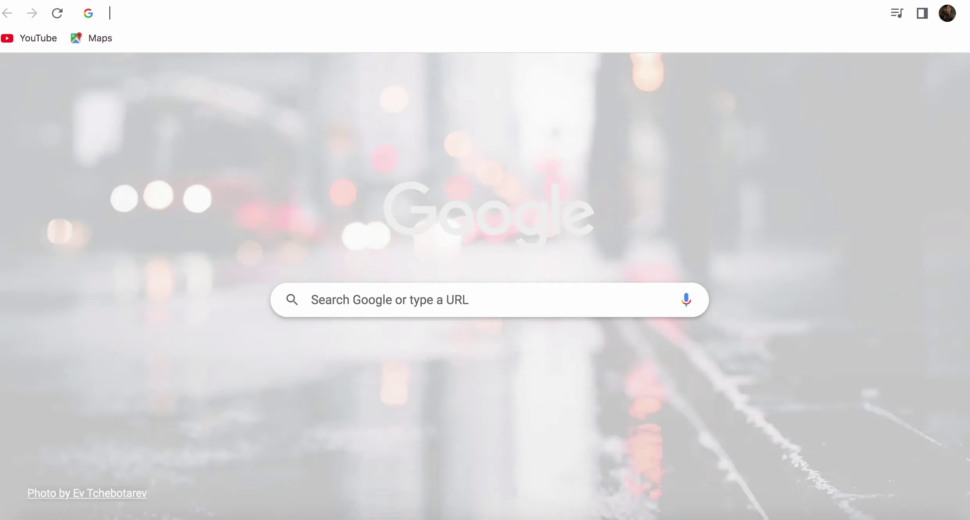
{"action": "type", "text": "https://calendly.com/shandin/strategy-session-with-shan-new-updated"}
{"action": "key", "text": "Return"}
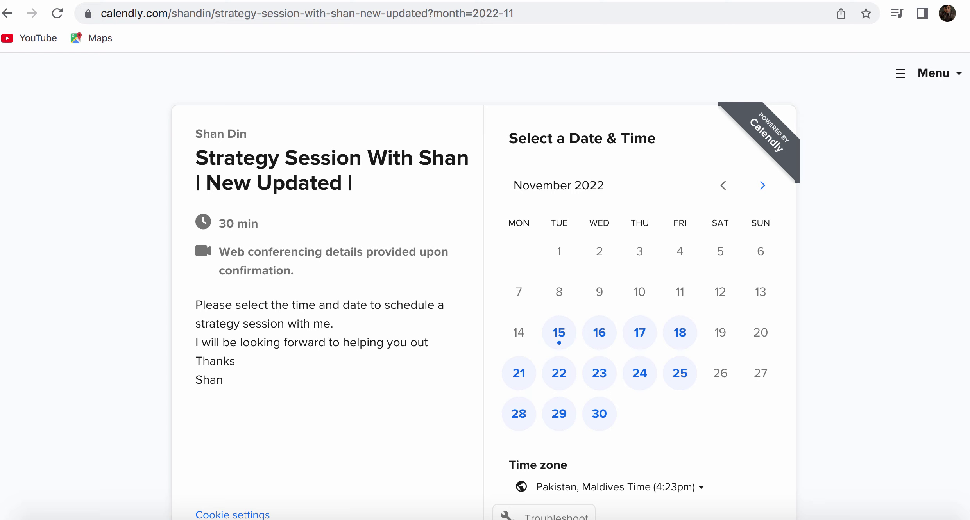
{"action": "scroll", "coordinate": [484, 287], "scroll_direction": "down", "scroll_amount": 1}
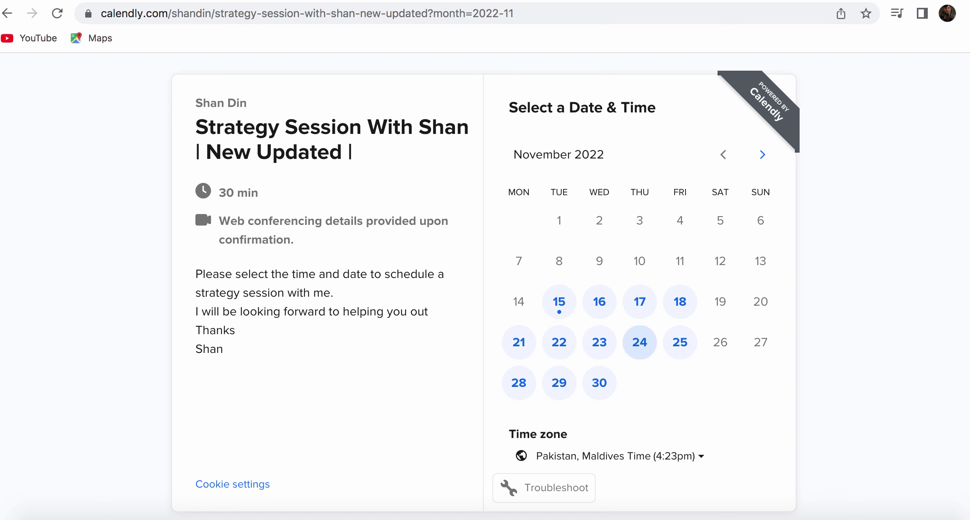
Choose the 9:00am slot on Thursday, November 24 on the booking page and proceed to the invitee details form
{"action": "left_click", "coordinate": [639, 343]}
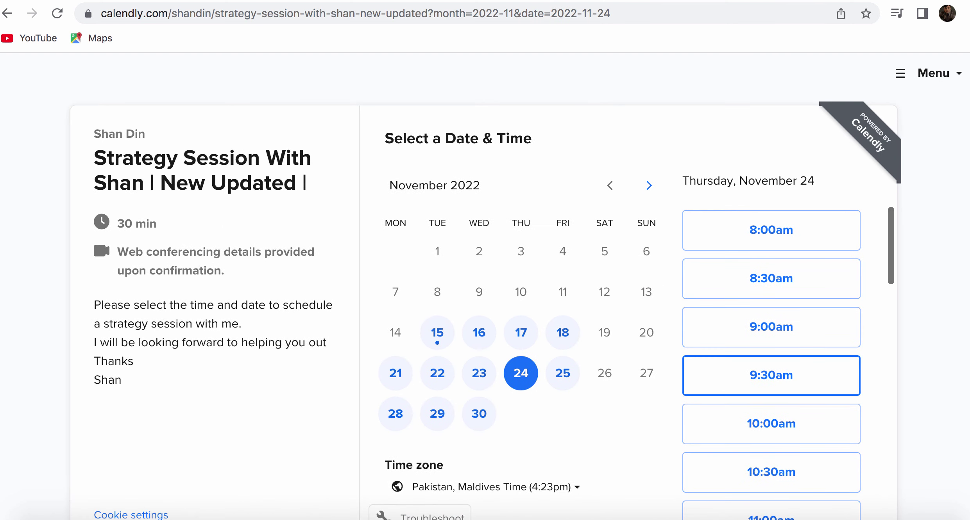
{"action": "left_click", "coordinate": [771, 327]}
{"action": "left_click", "coordinate": [818, 327]}
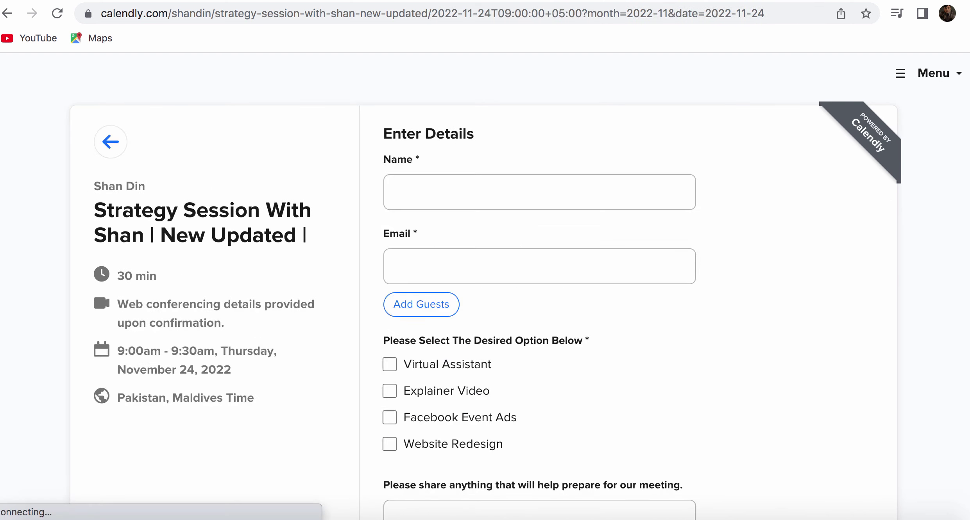
{"action": "scroll", "coordinate": [510, 278], "scroll_direction": "down", "scroll_amount": 2}
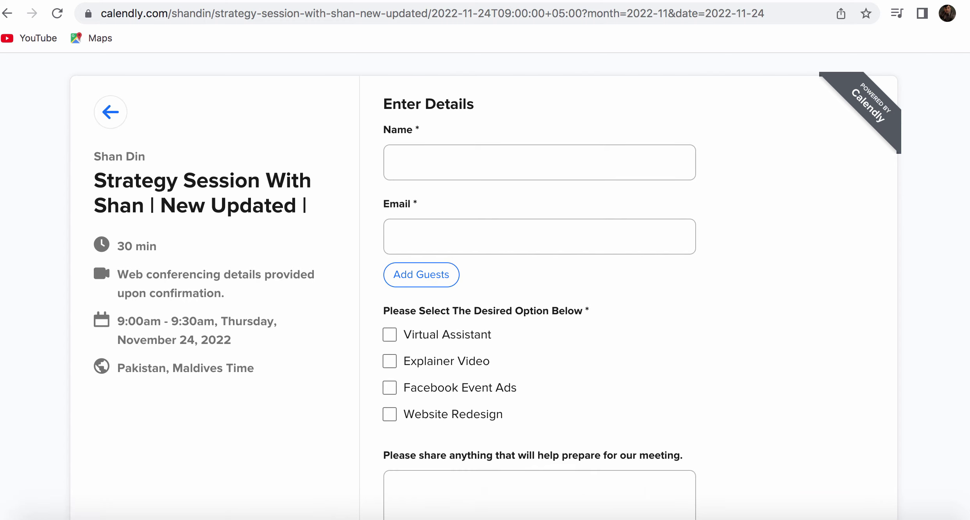
Test the desired-option checkboxes on the booking form, leaving only Virtual Assistant ticked, and review the rest of the form
{"action": "left_click", "coordinate": [389, 414]}
{"action": "left_click", "coordinate": [390, 335]}
{"action": "left_click", "coordinate": [389, 361]}
{"action": "left_click", "coordinate": [389, 388]}
{"action": "left_click", "coordinate": [389, 388]}
{"action": "left_click", "coordinate": [389, 414]}
{"action": "scroll", "coordinate": [485, 285], "scroll_direction": "down", "scroll_amount": 3}
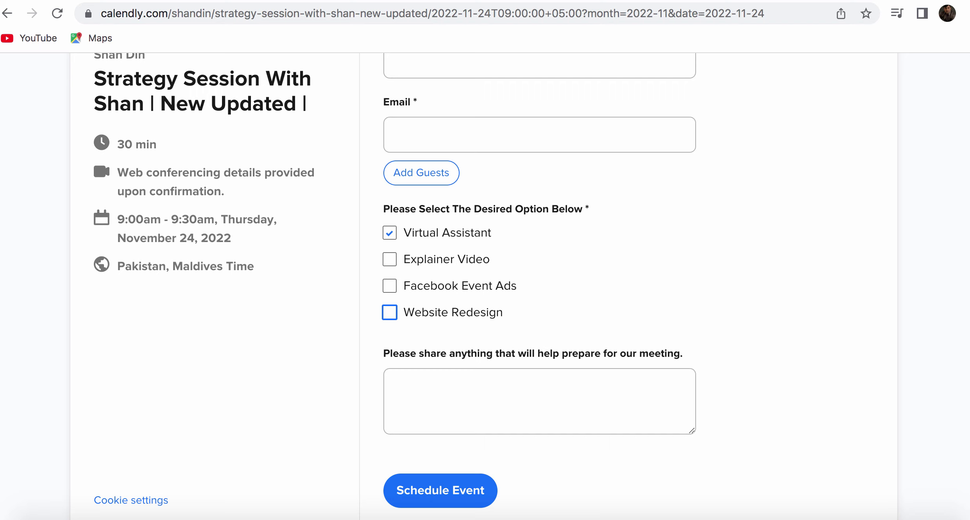
{"action": "scroll", "coordinate": [485, 285], "scroll_direction": "up", "scroll_amount": 3}
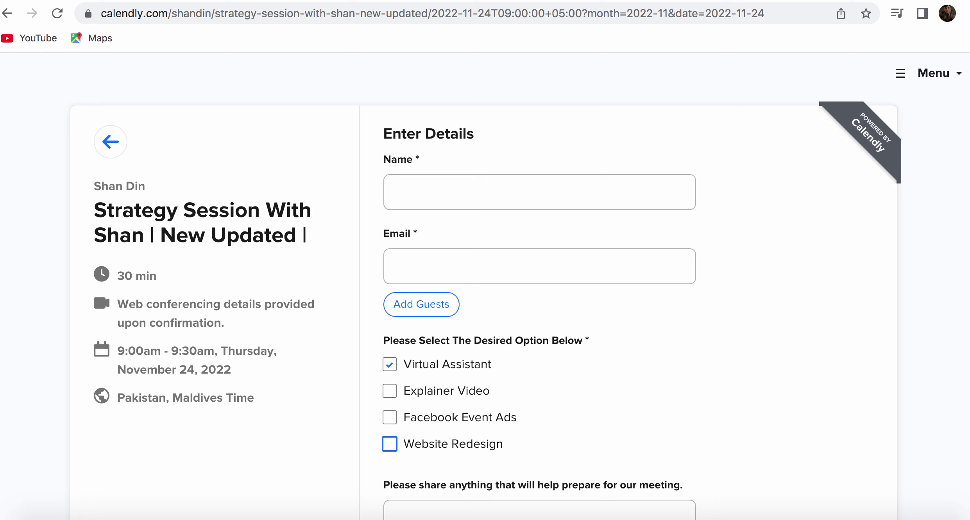
Close the booking page without scheduling the event and return to the event types list
{"action": "key", "text": "super+w"}
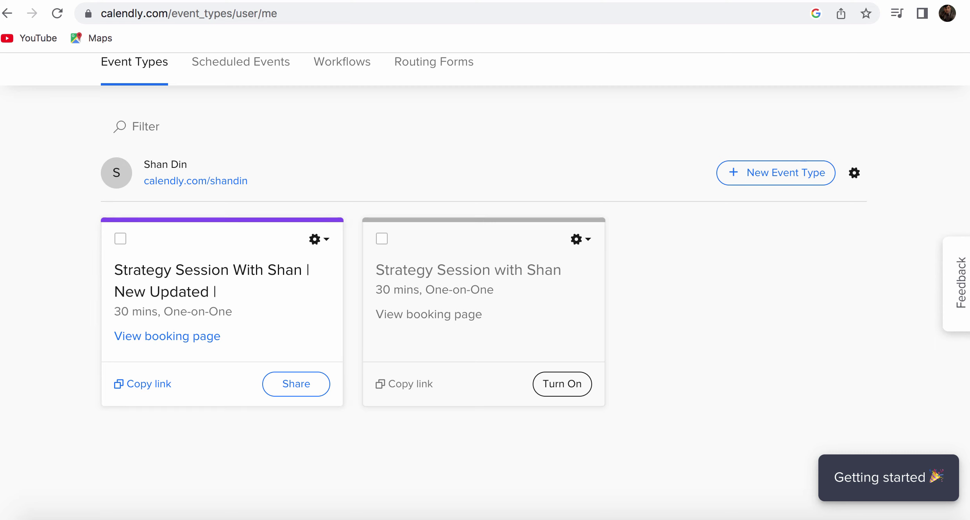
{"action": "scroll", "coordinate": [484, 274], "scroll_direction": "up", "scroll_amount": 3}
{"action": "scroll", "coordinate": [485, 273], "scroll_direction": "up", "scroll_amount": 2}
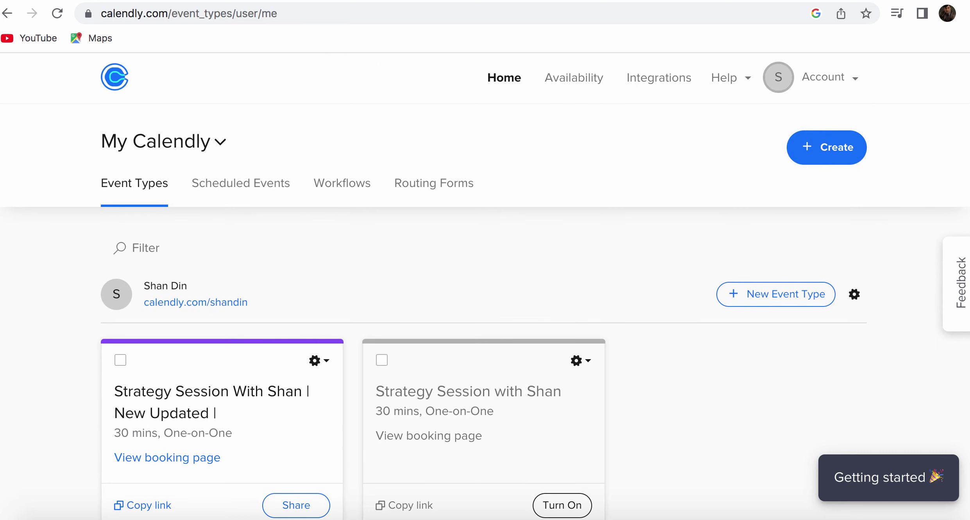